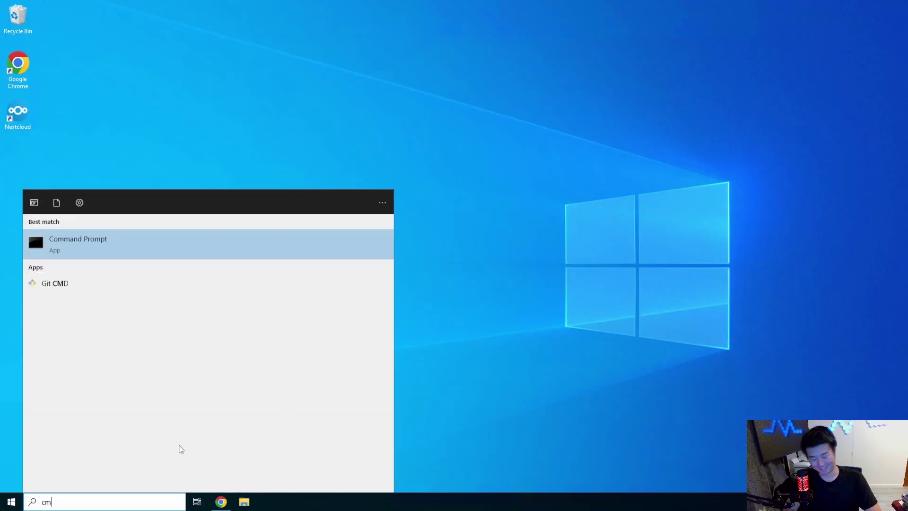
Open an administrator Command Prompt and SSH as root to 172.16.1.53, accepting the host key.
{"action": "key", "text": "Return"}
{"action": "type", "text": "ssh roo"}
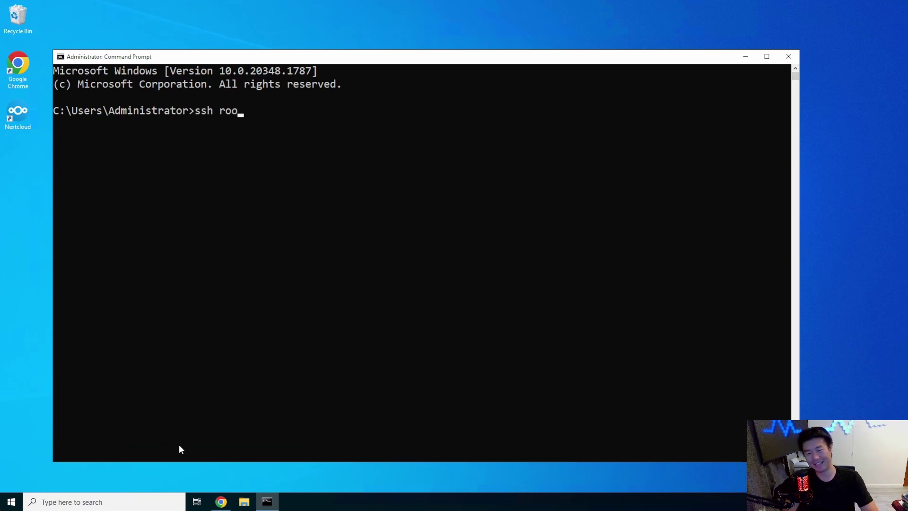
{"action": "type", "text": "t@172.16.1"}
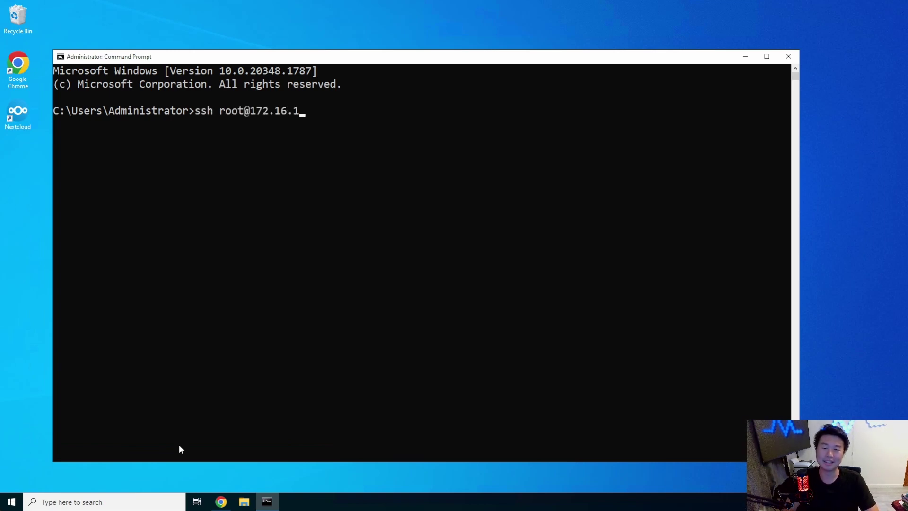
{"action": "type", "text": ".53"}
{"action": "key", "text": "Return"}
{"action": "type", "text": "yes"}
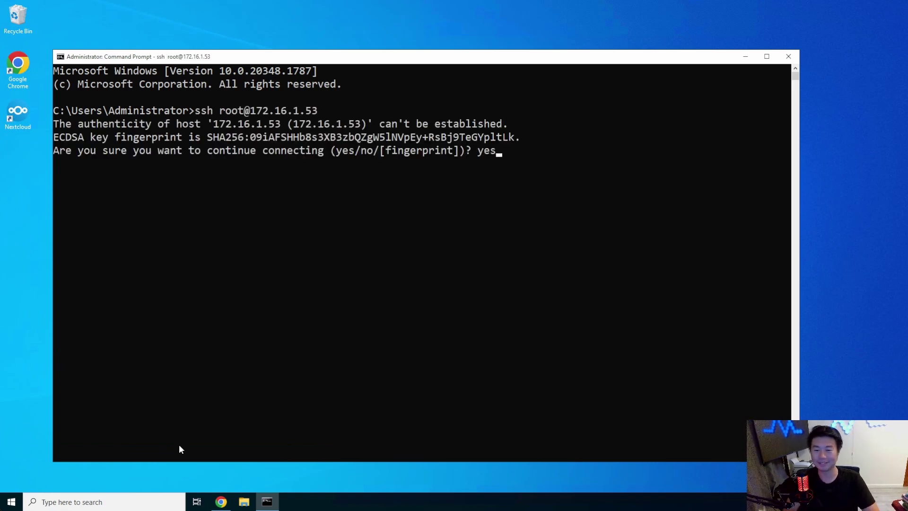
{"action": "key", "text": "Return"}
{"action": "key", "text": "Return"}
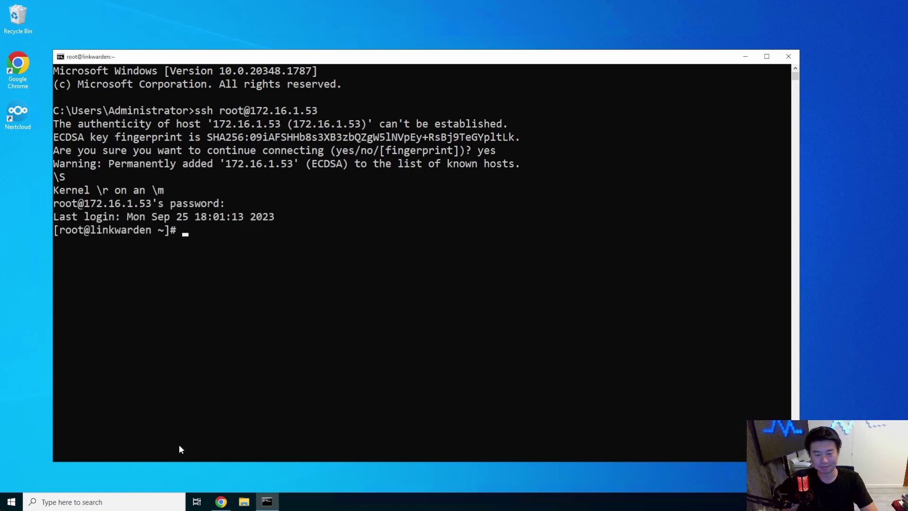
Add the docker-ce repo with yum config-manager and start installing docker-ce with yum -y.
{"action": "key", "text": "ctrl+l"}
{"action": "type", "text": "yum config-"}
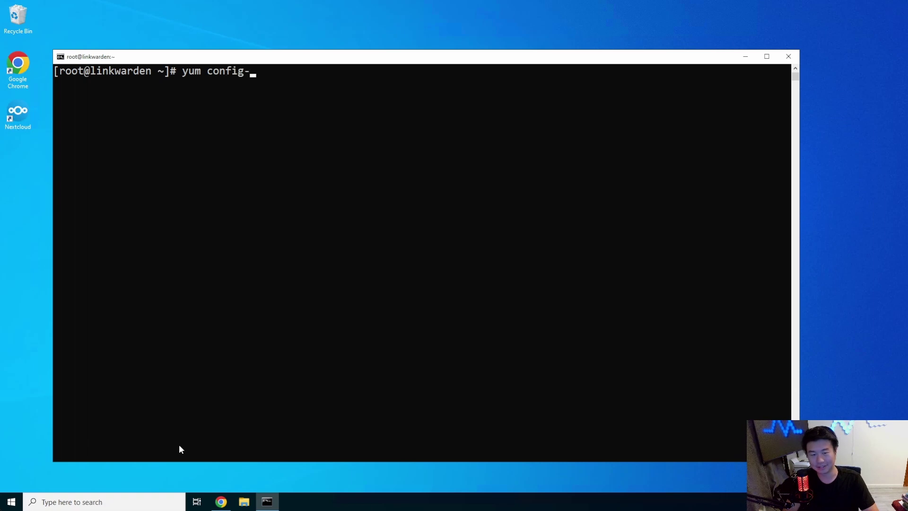
{"action": "type", "text": "manager --add"}
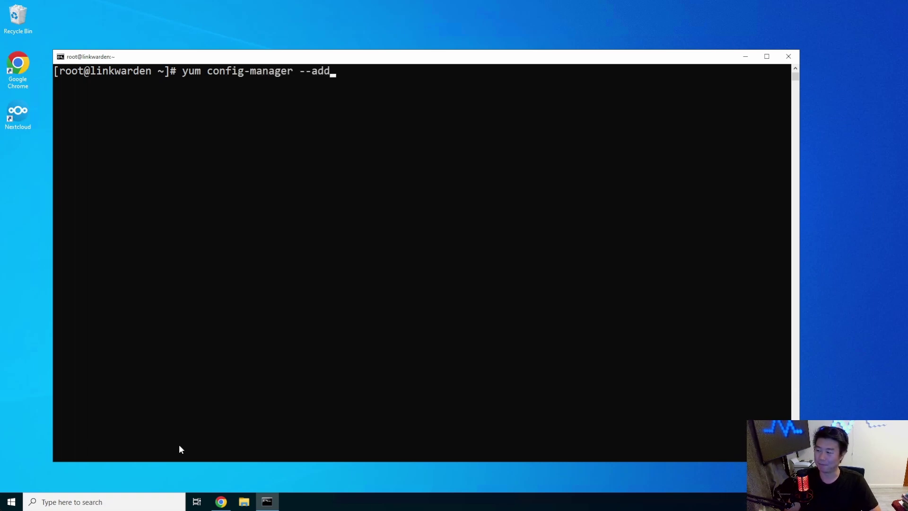
{"action": "type", "text": "-repo h"}
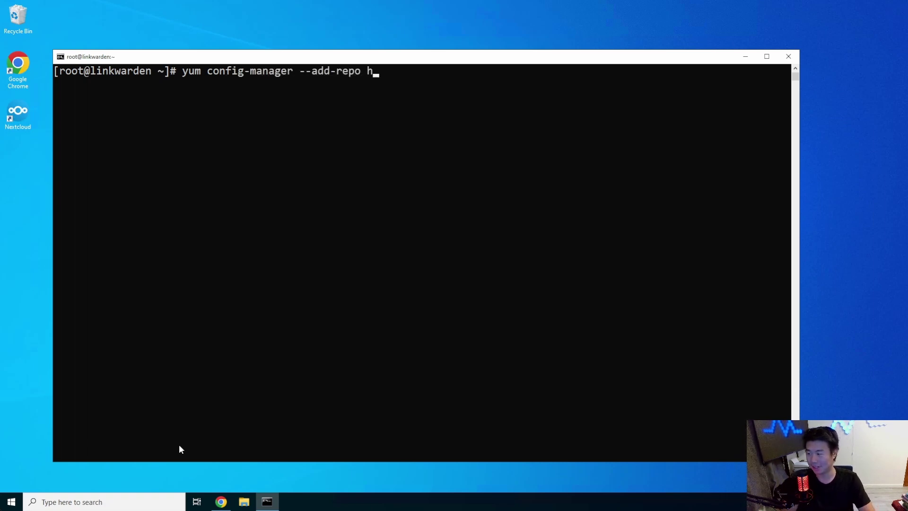
{"action": "type", "text": "ttps://download.docker.com "}
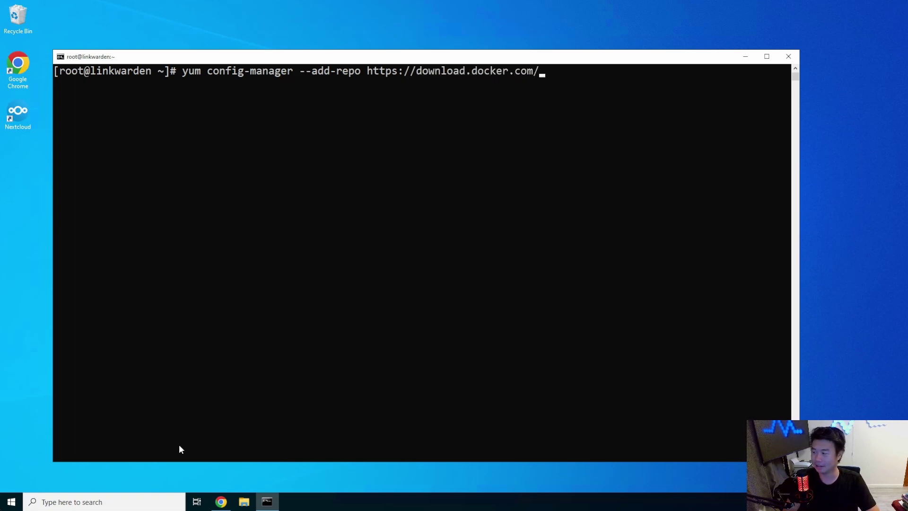
{"action": "type", "text": "linux/cen"}
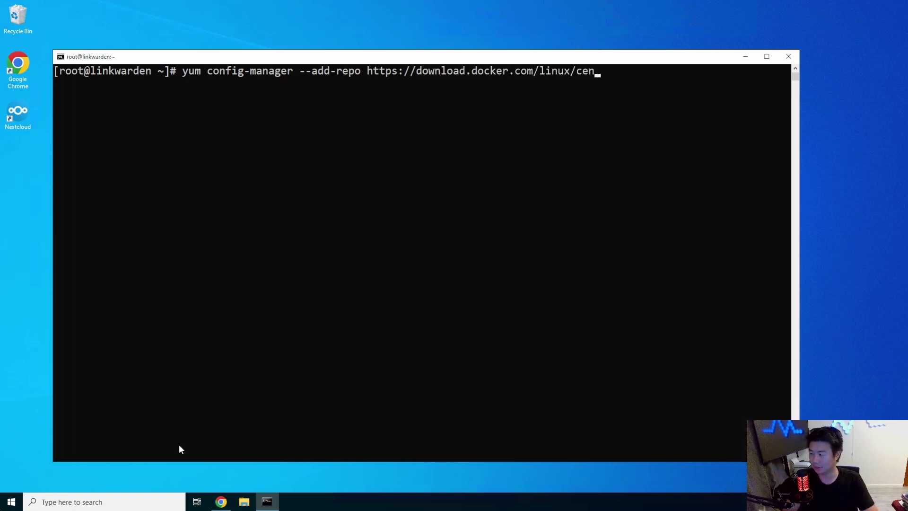
{"action": "type", "text": "tos/cocker-c"}
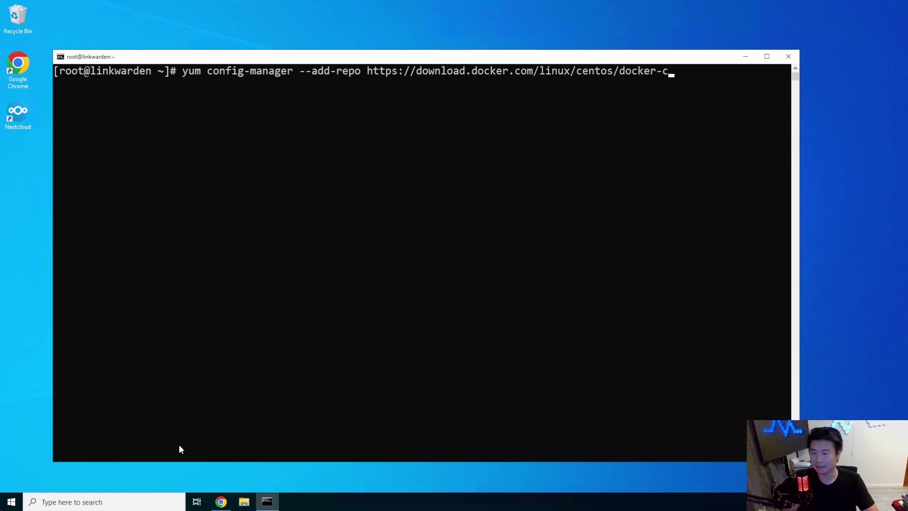
{"action": "type", "text": "e.repo"}
{"action": "key", "text": "Return"}
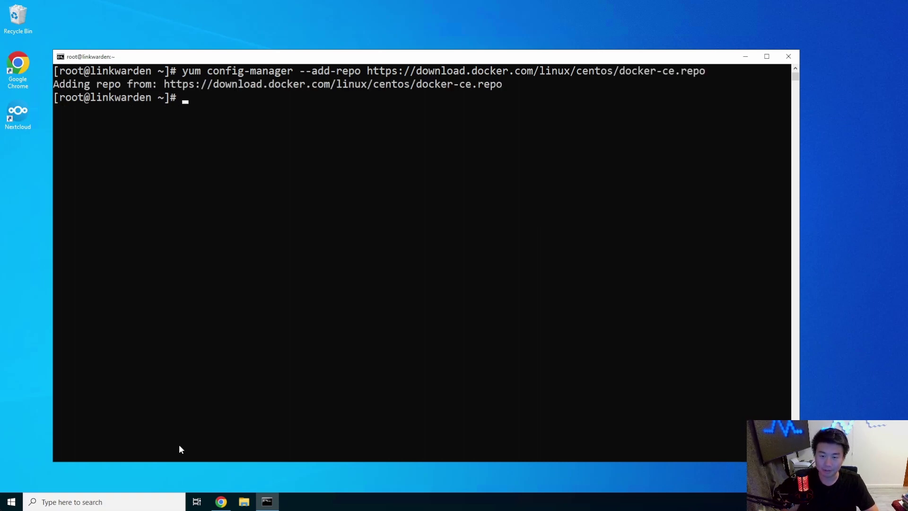
{"action": "type", "text": "yum -y install dcok"}
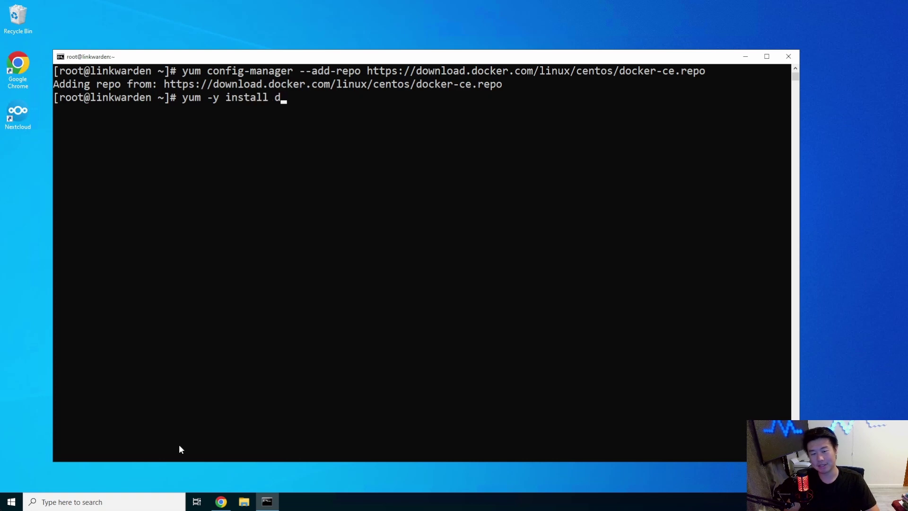
{"action": "key", "text": "BackSpace"}
{"action": "key", "text": "BackSpace"}
{"action": "key", "text": "BackSpace"}
{"action": "type", "text": "pock"}
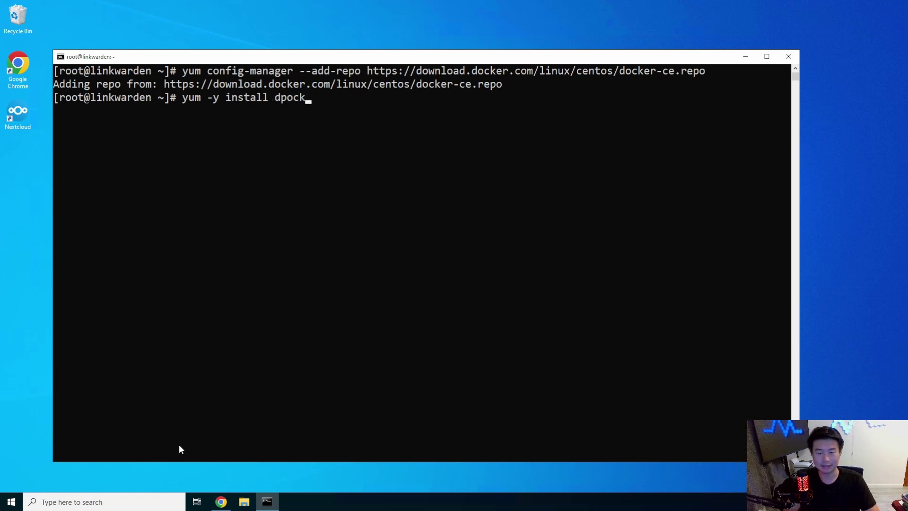
{"action": "key", "text": "BackSpace"}
{"action": "key", "text": "BackSpace"}
{"action": "key", "text": "BackSpace"}
{"action": "key", "text": "BackSpace"}
{"action": "type", "text": "ocker-ce"}
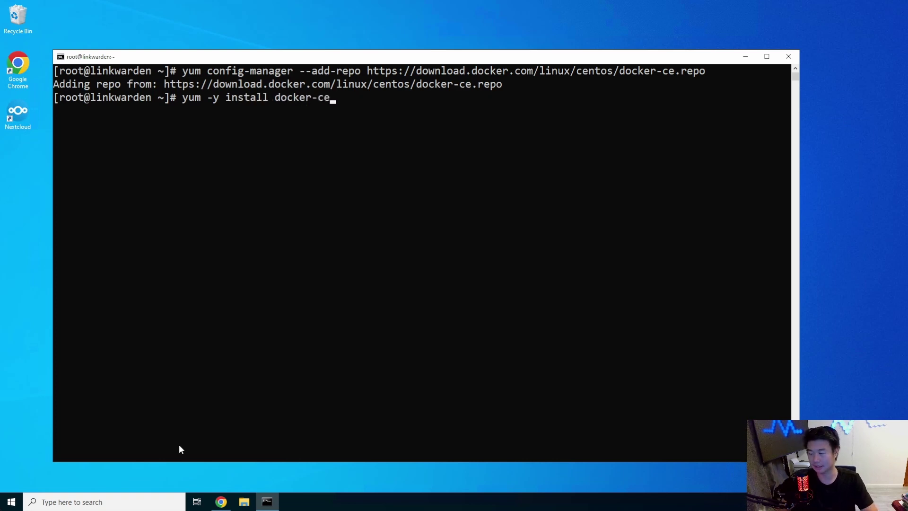
{"action": "left_click", "coordinate": [231, 501]}
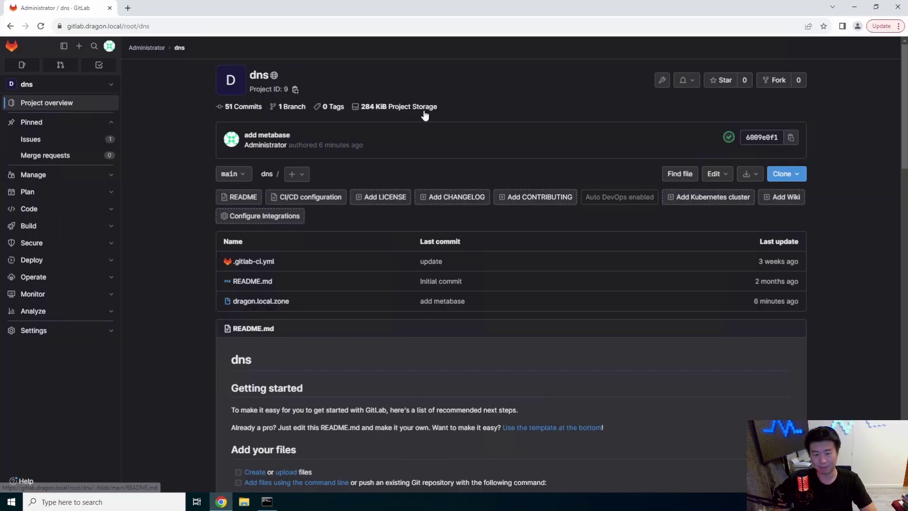
Open dragon.local.zone in the dns project's Web IDE and bump the serial to 202307101.
{"action": "left_click", "coordinate": [728, 174]}
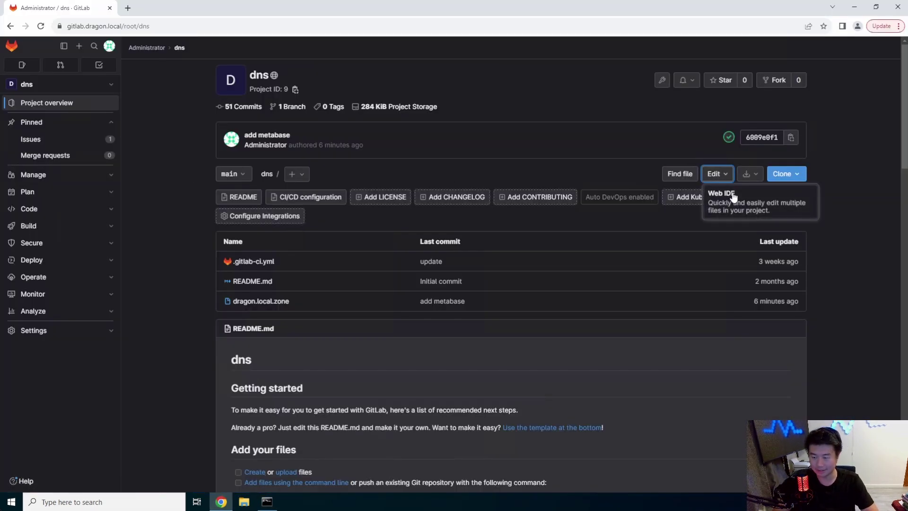
{"action": "left_click", "coordinate": [721, 190]}
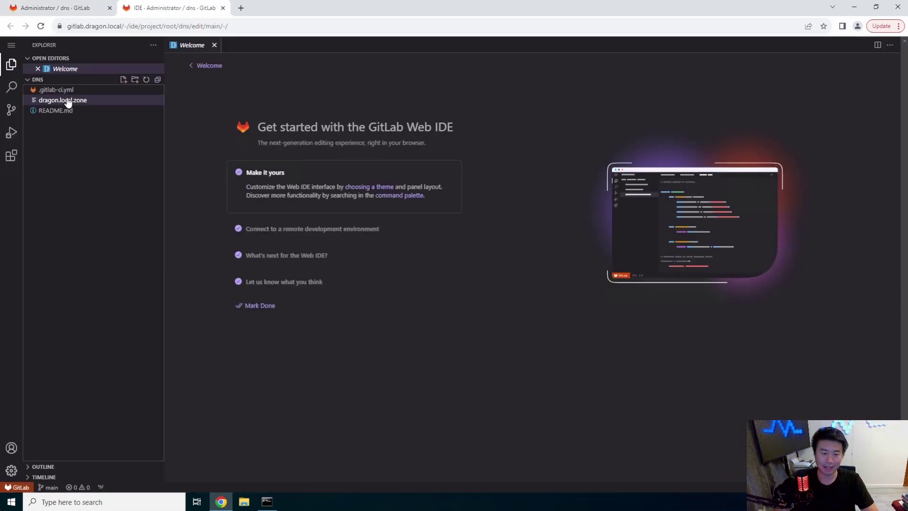
{"action": "left_click", "coordinate": [67, 100]}
{"action": "left_click", "coordinate": [239, 84]}
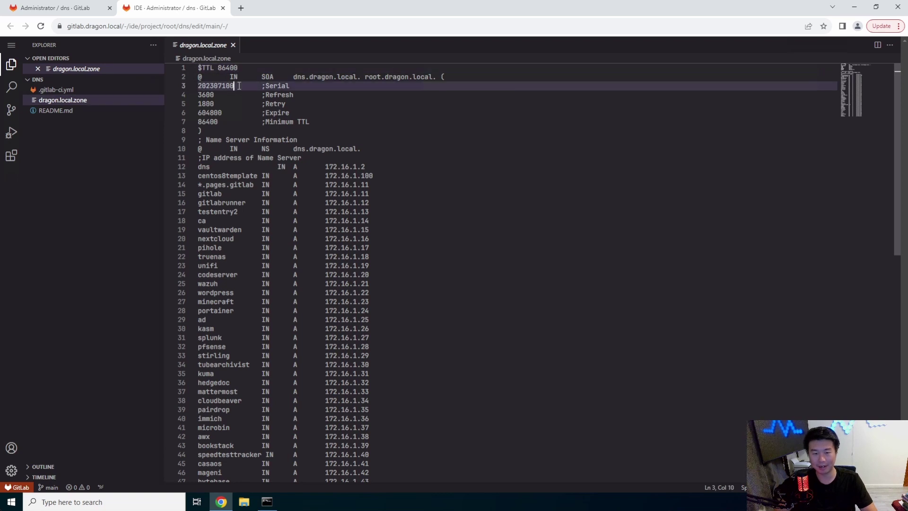
{"action": "key", "text": "BackSpace"}
{"action": "type", "text": "1"}
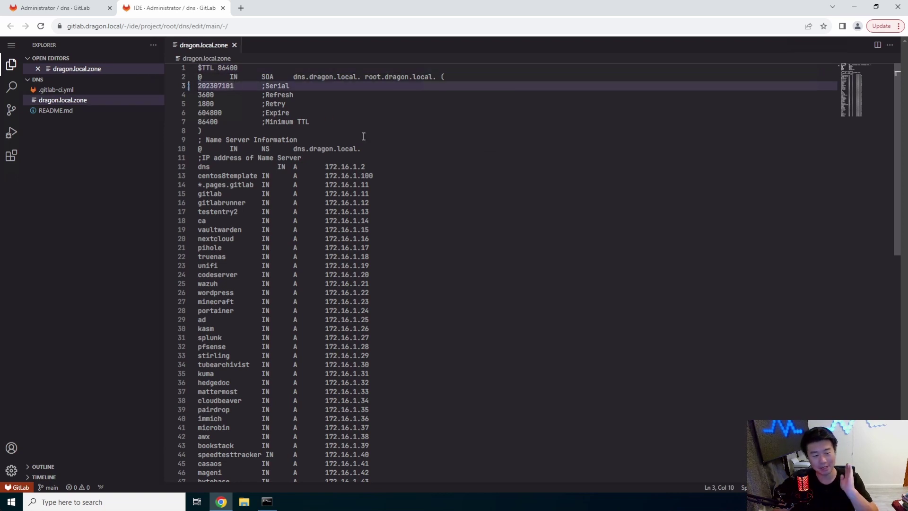
Add the record 'linkwarden IN A 172.16.1.53' below the metabase line.
{"action": "scroll", "coordinate": [343, 135], "scroll_direction": "down", "scroll_amount": 2}
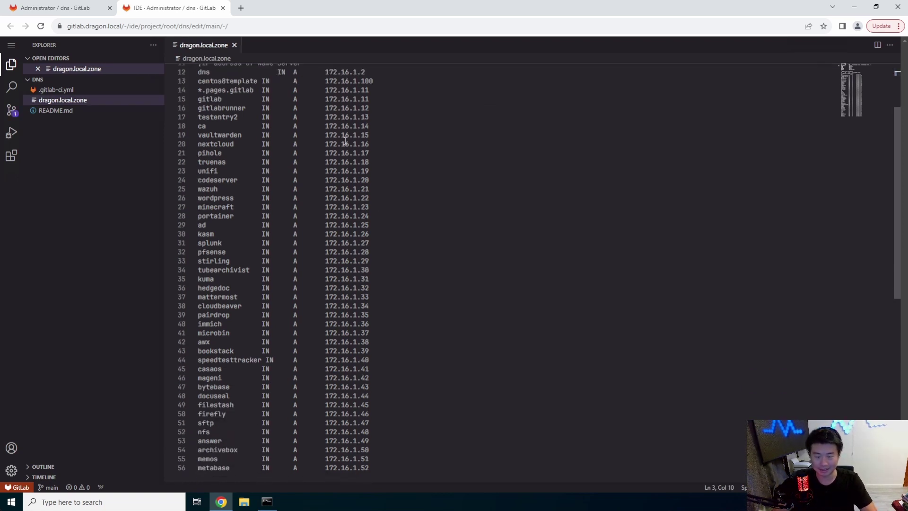
{"action": "scroll", "coordinate": [417, 245], "scroll_direction": "up", "scroll_amount": 2}
{"action": "scroll", "coordinate": [417, 243], "scroll_direction": "down", "scroll_amount": 4}
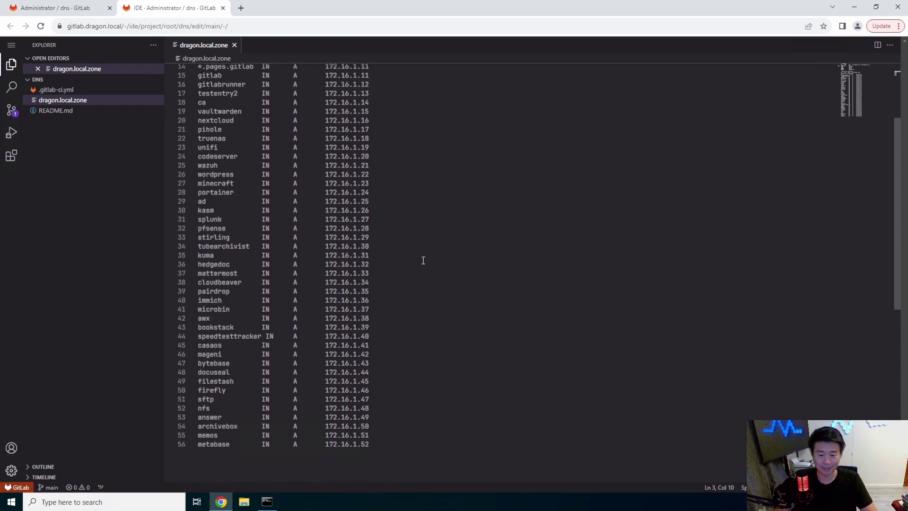
{"action": "left_click", "coordinate": [459, 401]}
{"action": "key", "text": "Return"}
{"action": "type", "text": "lin"}
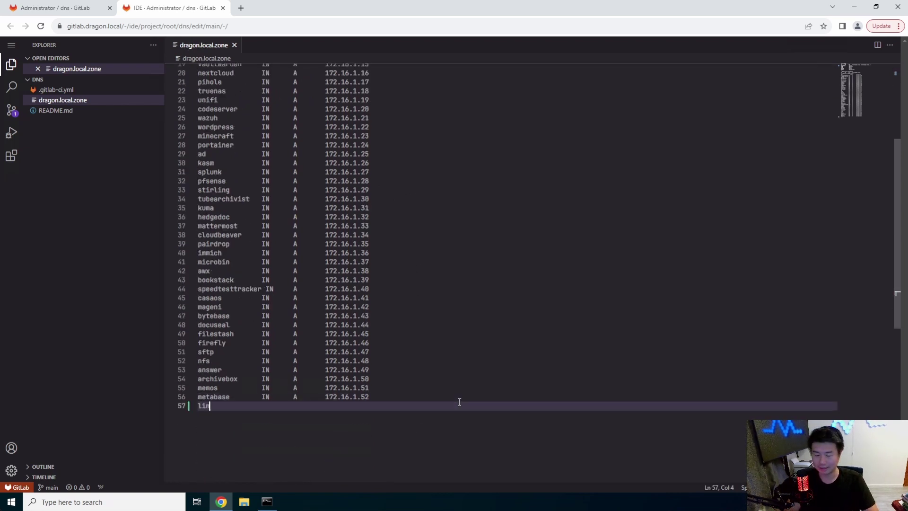
{"action": "type", "text": "kwarden"}
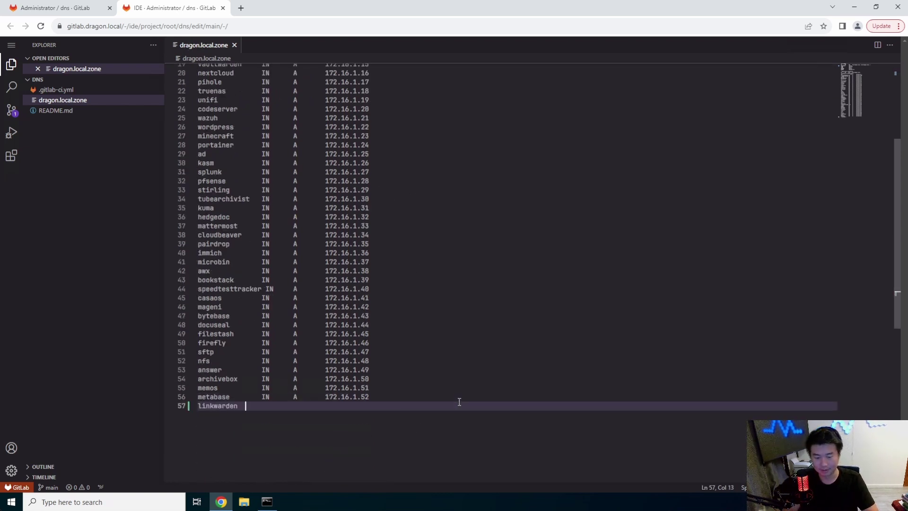
{"action": "type", "text": "      IN"}
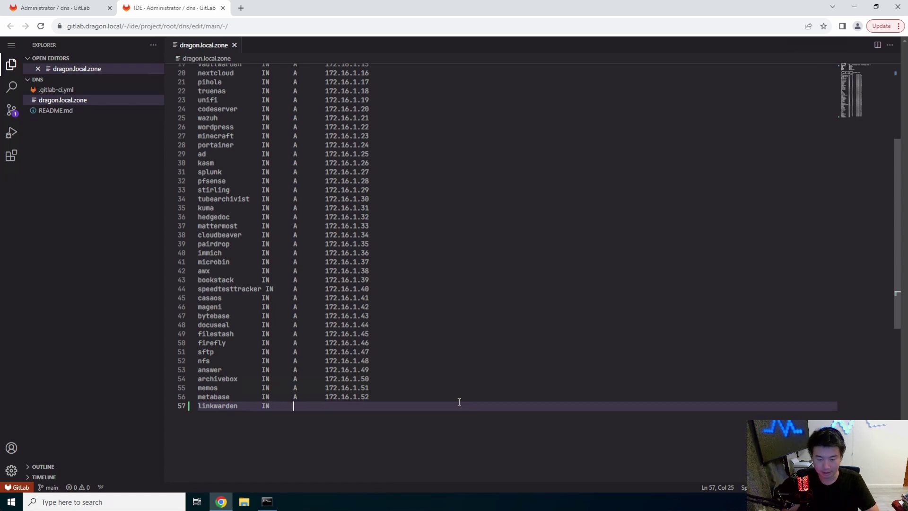
{"action": "type", "text": "      A"}
{"action": "key", "text": "Escape"}
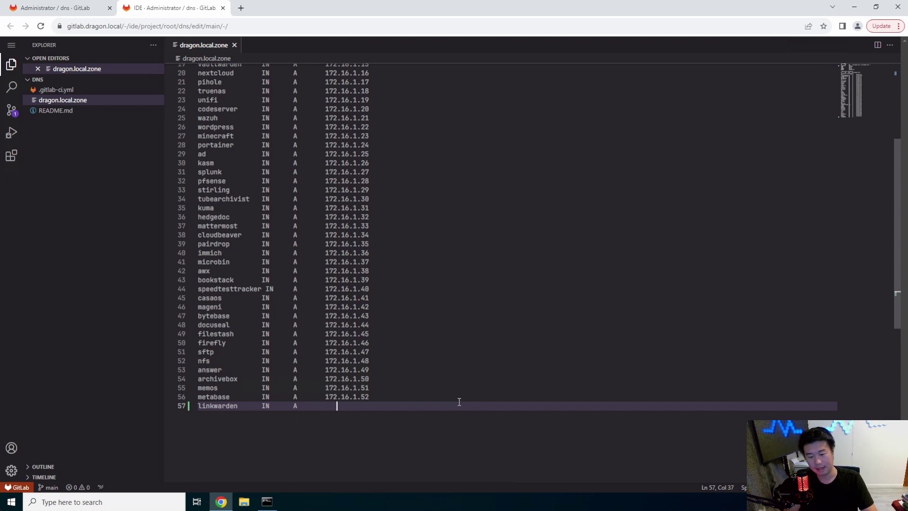
{"action": "type", "text": "172.16.1.53"}
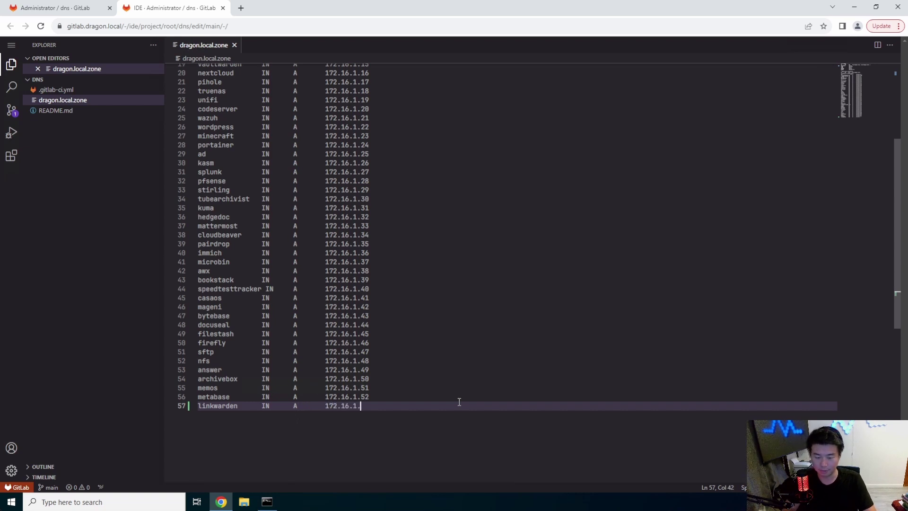
Commit the zone change to main as 'add linkwarden' and close the Web IDE.
{"action": "left_click", "coordinate": [11, 110]}
{"action": "left_click", "coordinate": [57, 61]}
{"action": "type", "text": "add linkwarden"}
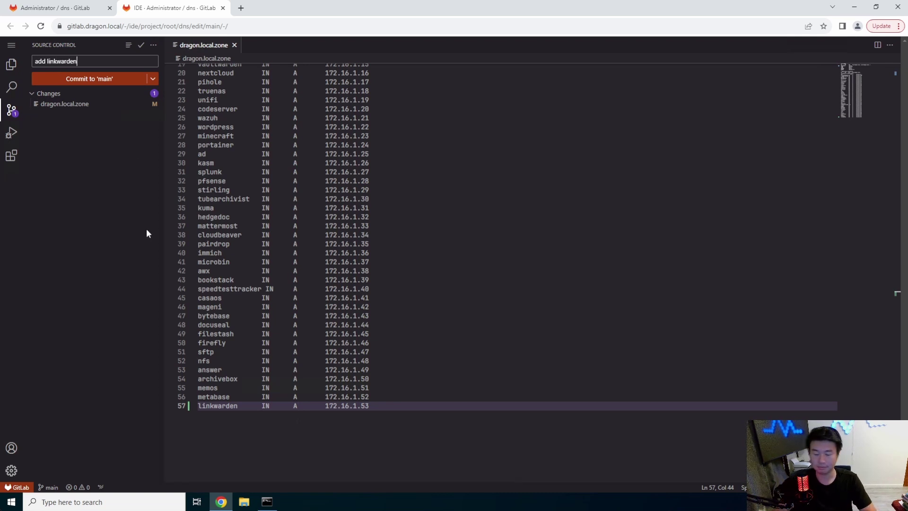
{"action": "left_click", "coordinate": [71, 79]}
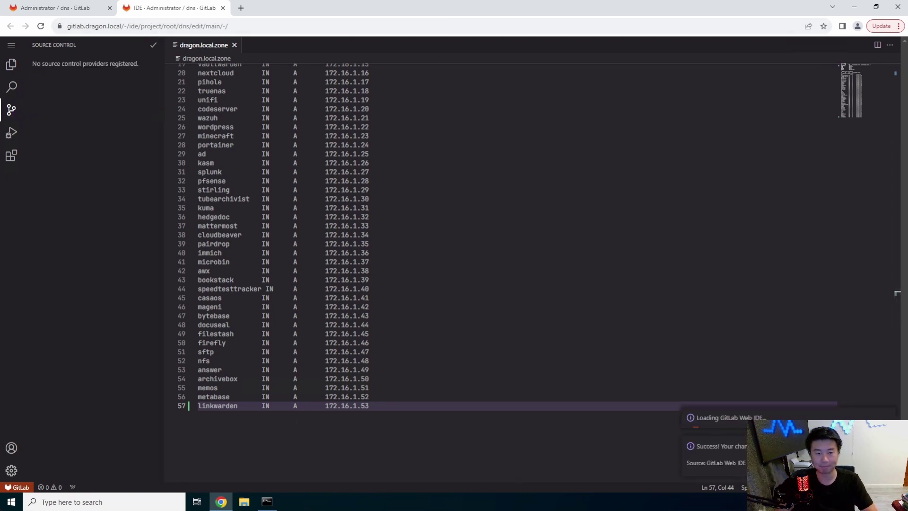
{"action": "left_click", "coordinate": [223, 9]}
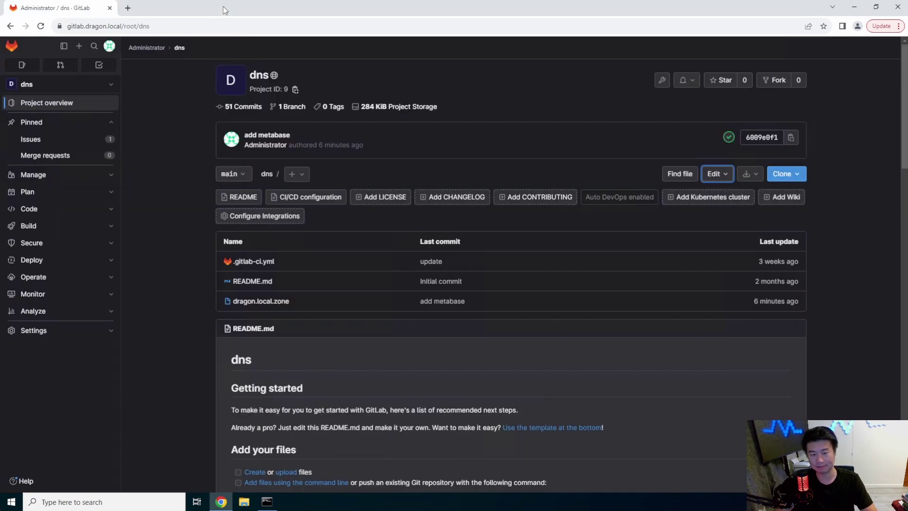
Search Google for linkwarden and open the official linkwarden.app site.
{"action": "left_click", "coordinate": [128, 8]}
{"action": "type", "text": "l"}
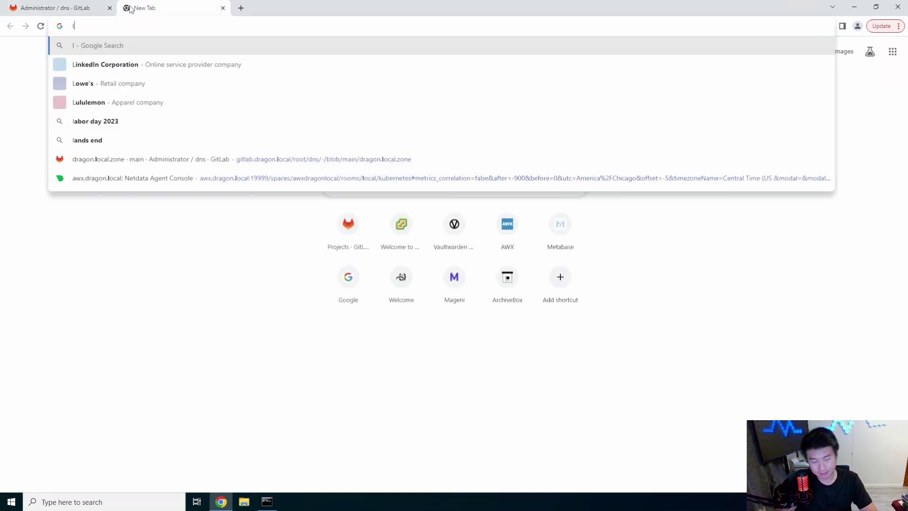
{"action": "type", "text": "inkwarden"}
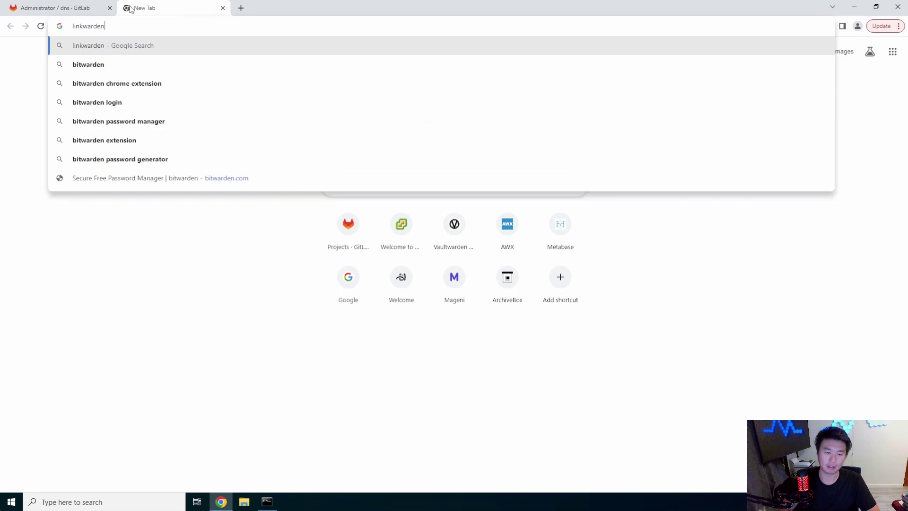
{"action": "key", "text": "Return"}
{"action": "left_click", "coordinate": [136, 156]}
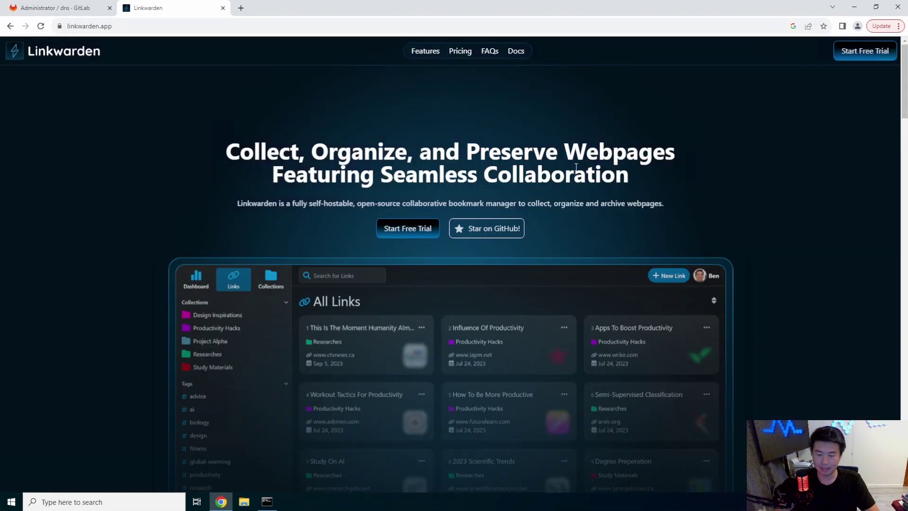
Visit Linkwarden's GitHub repository and open its Getting Started documentation.
{"action": "scroll", "coordinate": [306, 225], "scroll_direction": "down", "scroll_amount": 3}
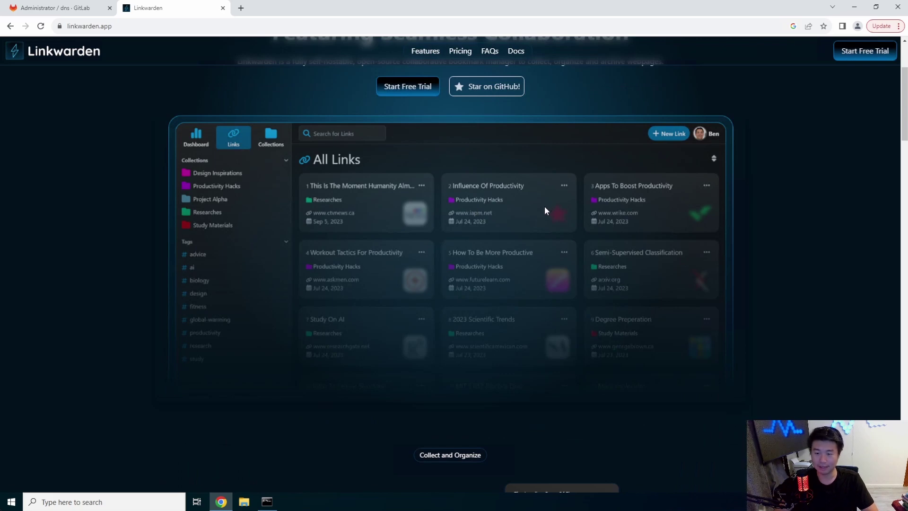
{"action": "scroll", "coordinate": [485, 357], "scroll_direction": "down", "scroll_amount": 2}
{"action": "scroll", "coordinate": [569, 228], "scroll_direction": "up", "scroll_amount": 5}
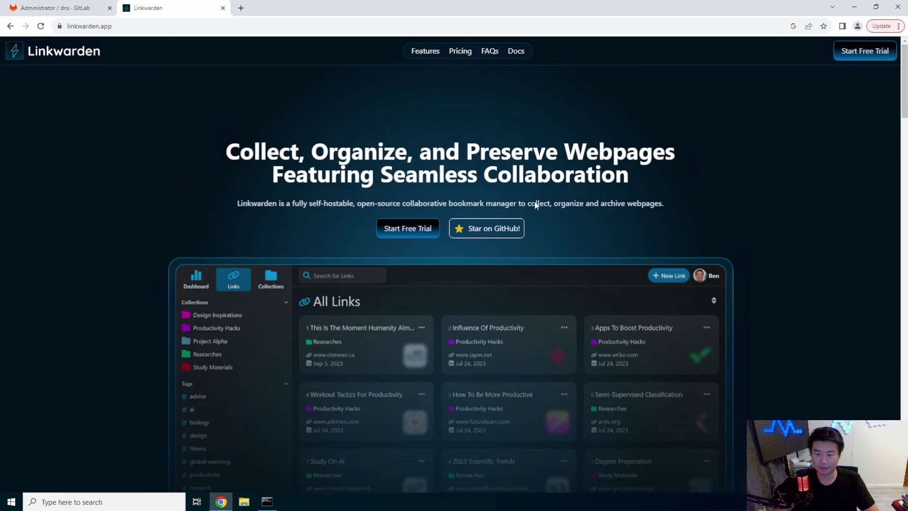
{"action": "left_click", "coordinate": [490, 229]}
{"action": "scroll", "coordinate": [371, 212], "scroll_direction": "down", "scroll_amount": 4}
{"action": "scroll", "coordinate": [364, 210], "scroll_direction": "down", "scroll_amount": 10}
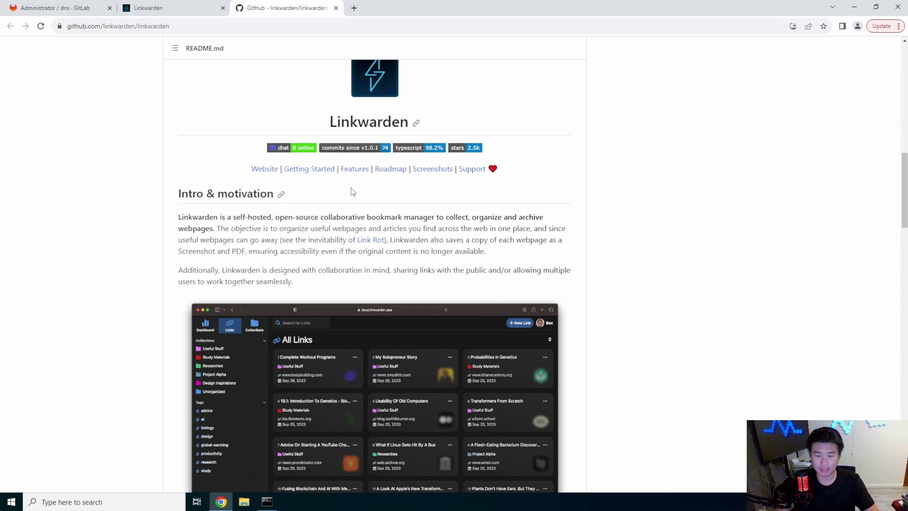
{"action": "left_click", "coordinate": [319, 171]}
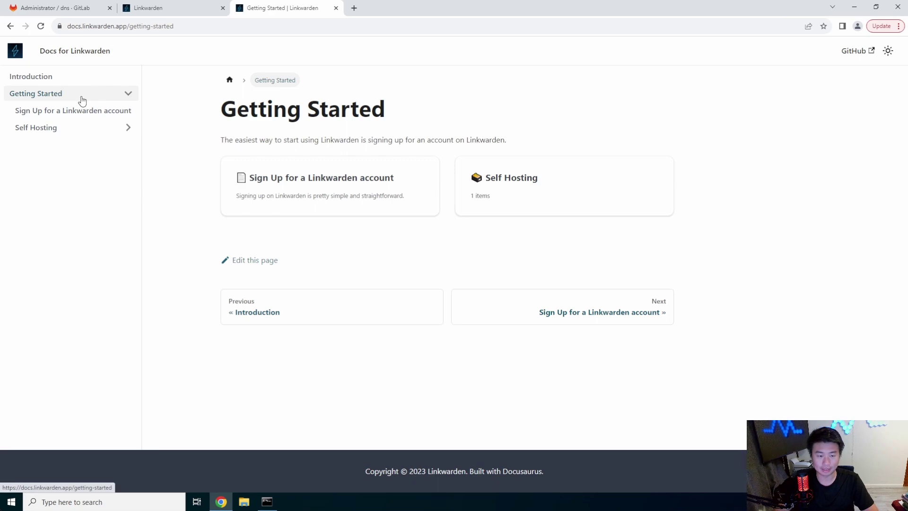
Open the Self Hosting guide and review its docker and git requirements and installation steps.
{"action": "left_click", "coordinate": [80, 137]}
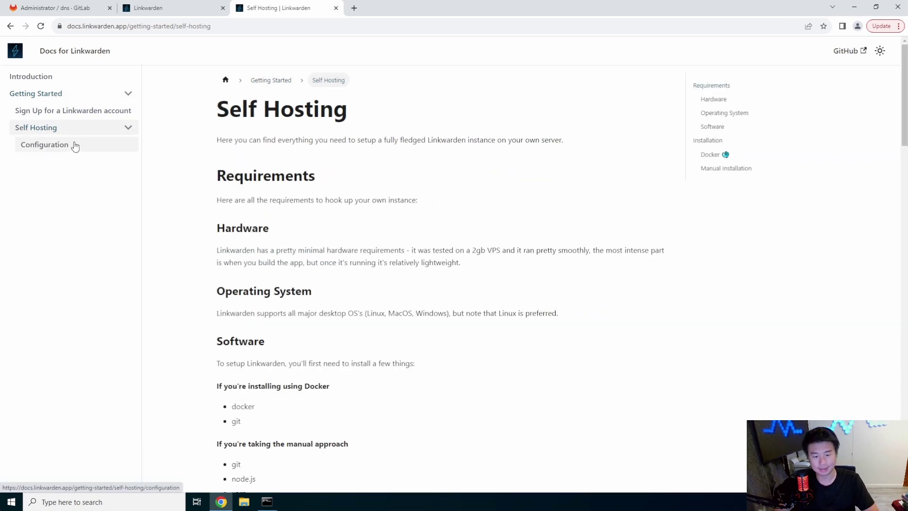
{"action": "left_click", "coordinate": [75, 145]}
{"action": "left_click", "coordinate": [71, 127]}
{"action": "scroll", "coordinate": [374, 183], "scroll_direction": "down", "scroll_amount": 3}
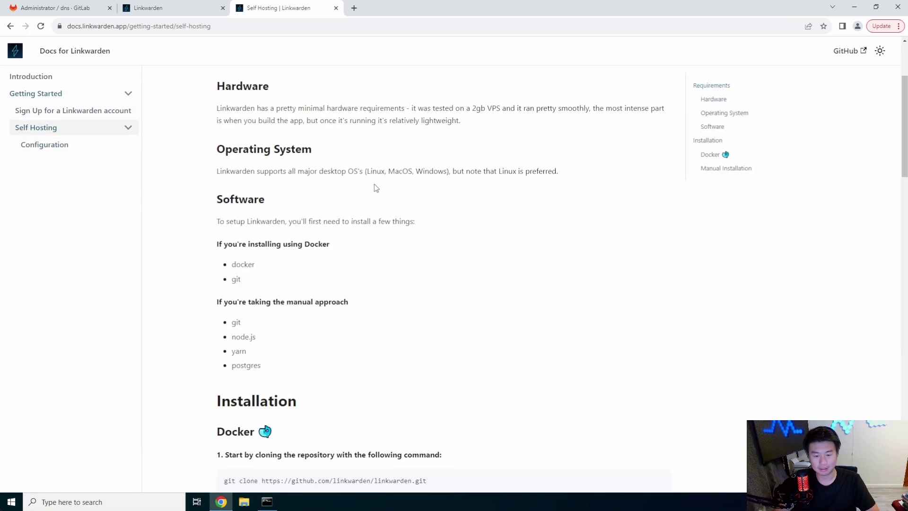
{"action": "left_click_drag", "start_coordinate": [235, 278], "coordinate": [185, 232]}
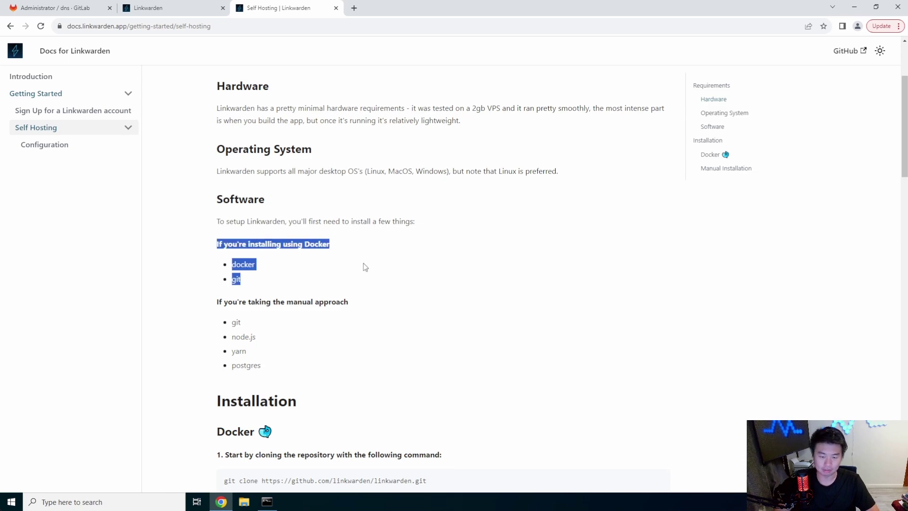
{"action": "scroll", "coordinate": [350, 258], "scroll_direction": "down", "scroll_amount": 1}
{"action": "scroll", "coordinate": [346, 255], "scroll_direction": "down", "scroll_amount": 2}
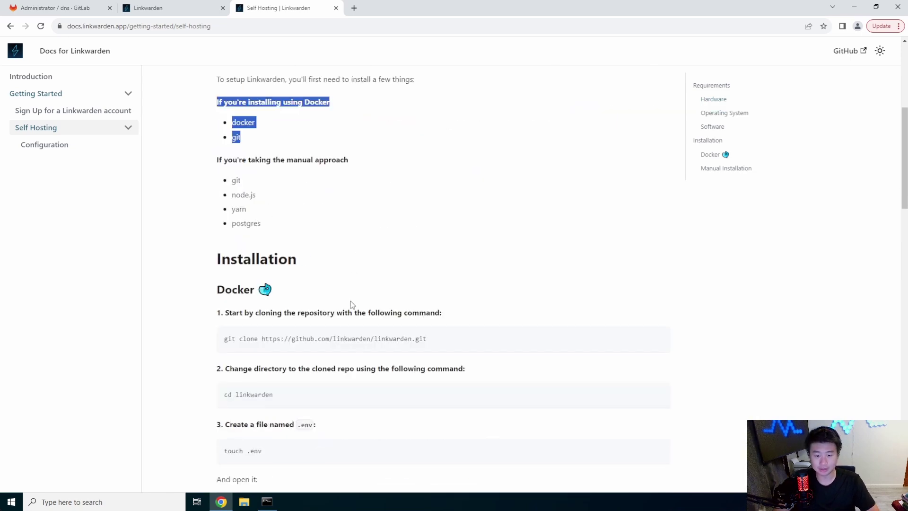
{"action": "left_click", "coordinate": [267, 501]}
Install git on the server with yum -y install git.
{"action": "left_click", "coordinate": [481, 216]}
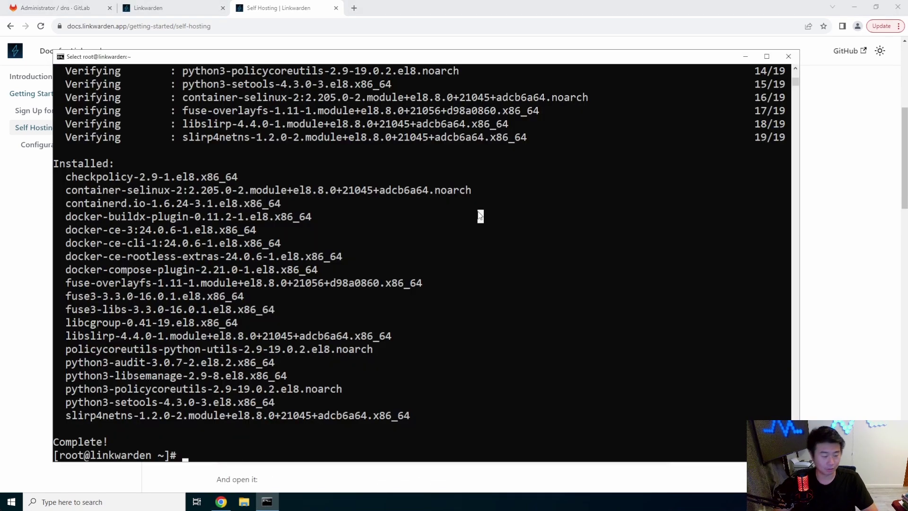
{"action": "type", "text": "yum -y "}
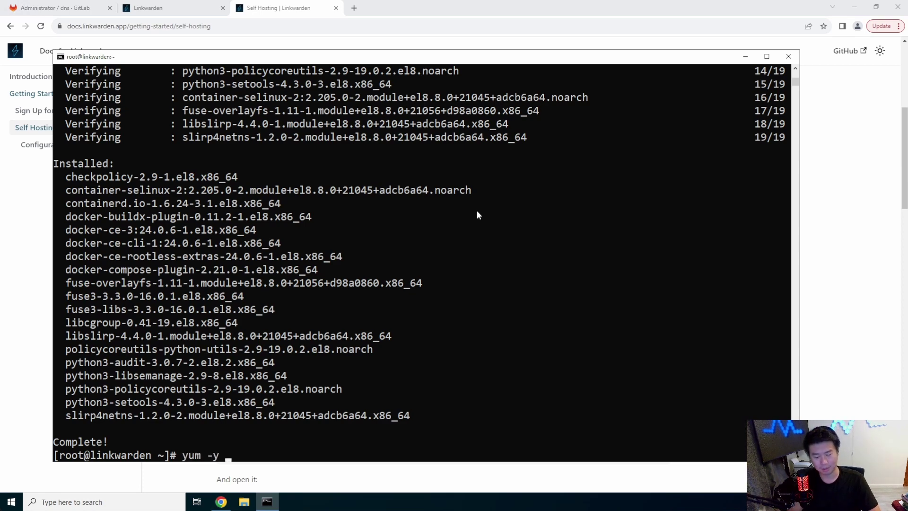
{"action": "type", "text": "install git"}
{"action": "key", "text": "Return"}
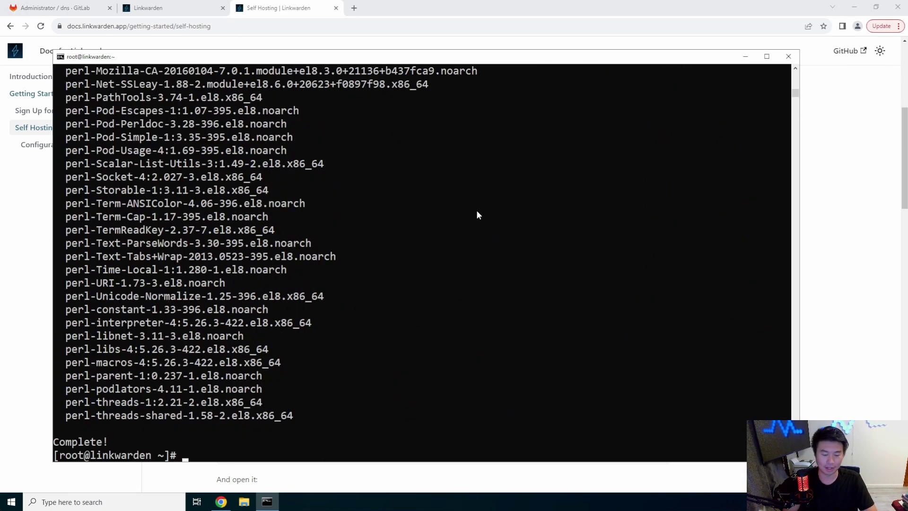
Start the docker service and enable it at boot with systemctl.
{"action": "type", "text": "systemctl do"}
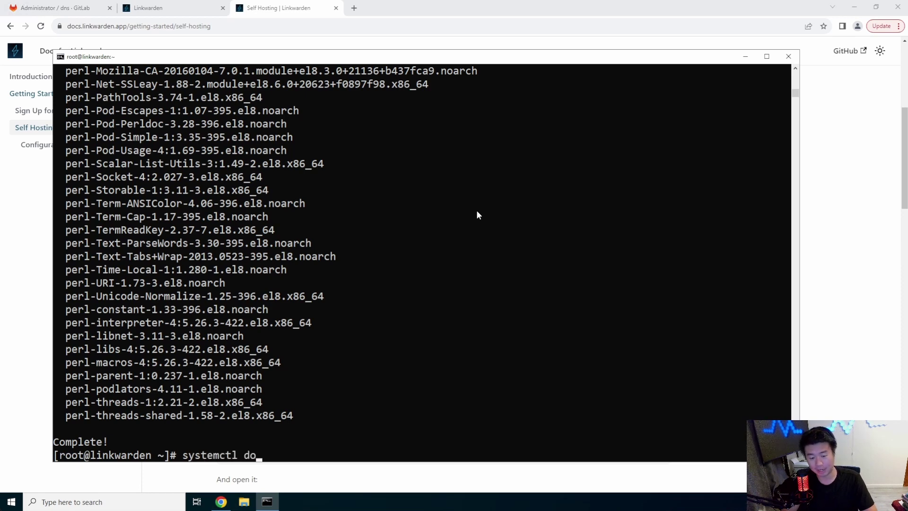
{"action": "key", "text": "BackSpace"}
{"action": "key", "text": "BackSpace"}
{"action": "type", "text": "start docker"}
{"action": "key", "text": "Return"}
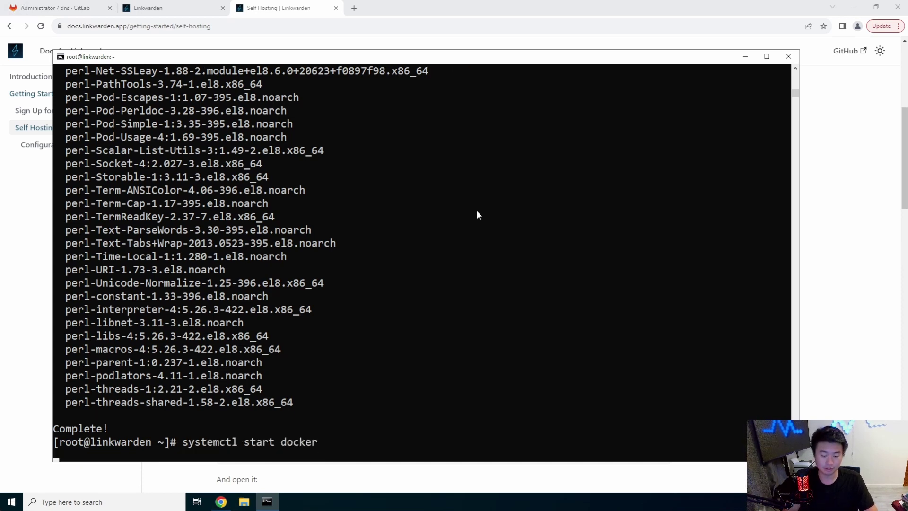
{"action": "type", "text": "systemctl enable"}
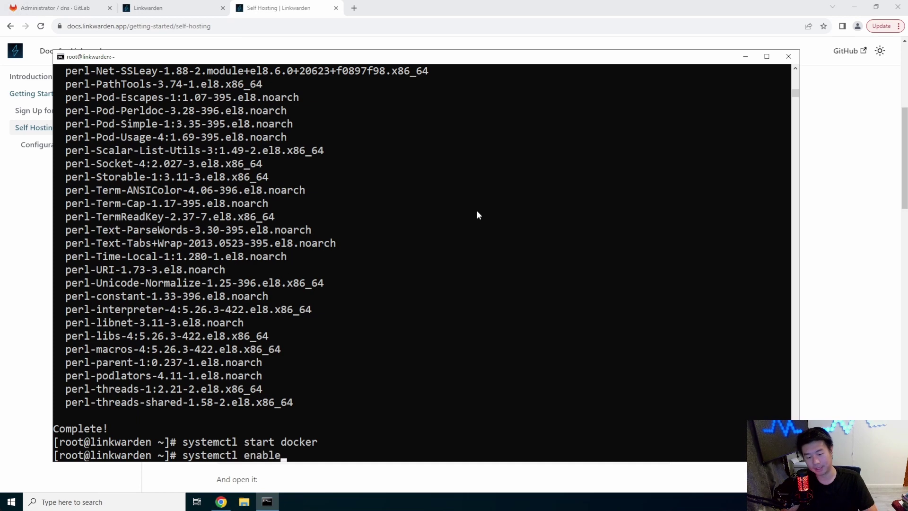
{"action": "type", "text": " docker"}
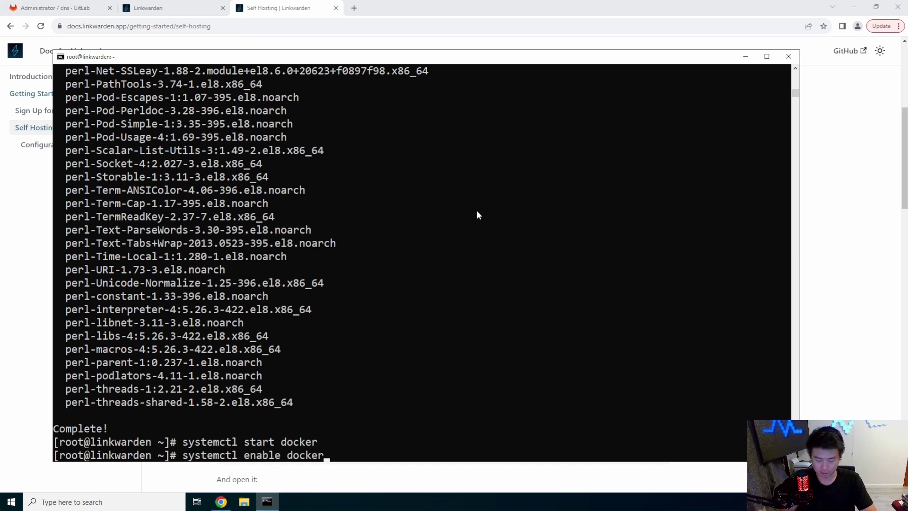
{"action": "key", "text": "Return"}
{"action": "left_click_drag", "start_coordinate": [439, 57], "coordinate": [497, 55]}
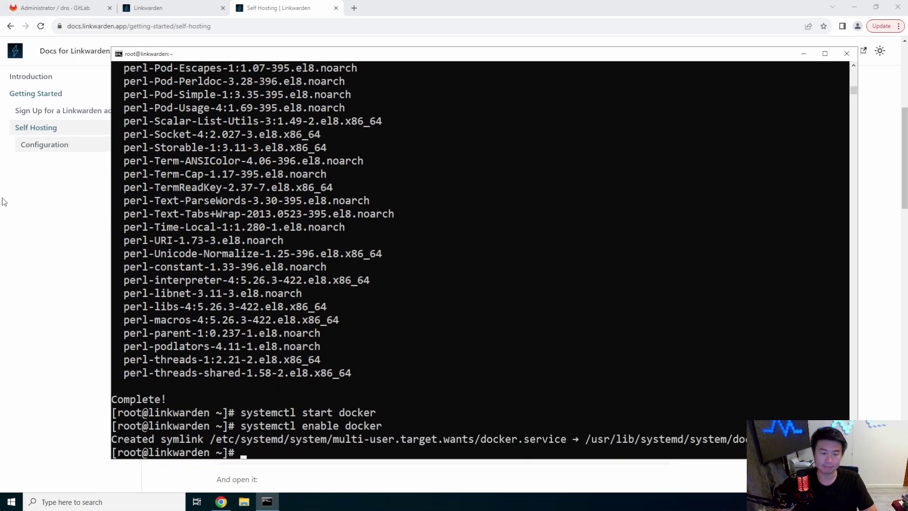
{"action": "left_click", "coordinate": [5, 202]}
Copy the git clone command from the docs and run it on the server.
{"action": "scroll", "coordinate": [456, 330], "scroll_direction": "down", "scroll_amount": 1}
{"action": "left_click", "coordinate": [658, 291]}
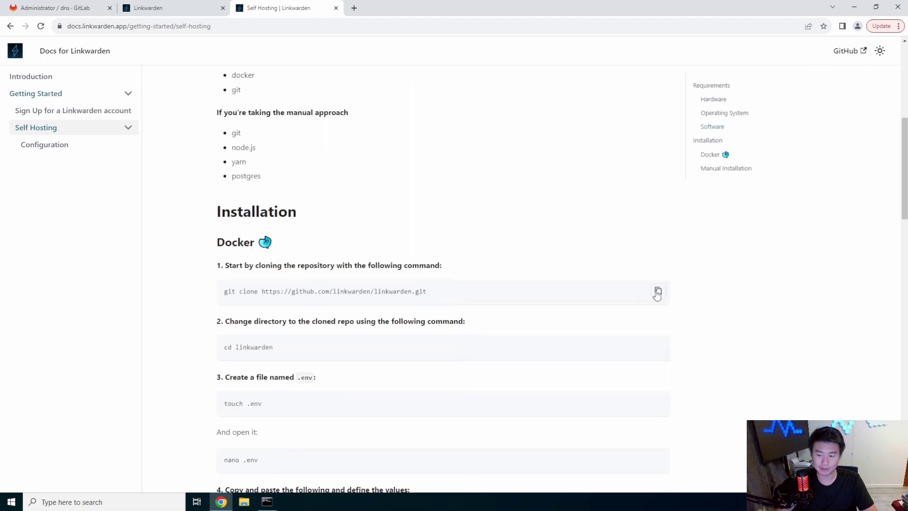
{"action": "left_click", "coordinate": [267, 502]}
{"action": "right_click", "coordinate": [490, 274]}
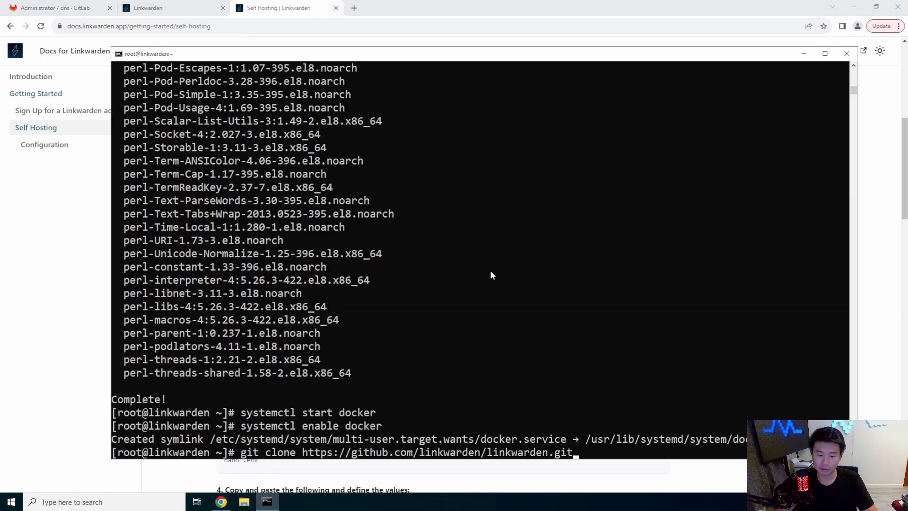
{"action": "key", "text": "Return"}
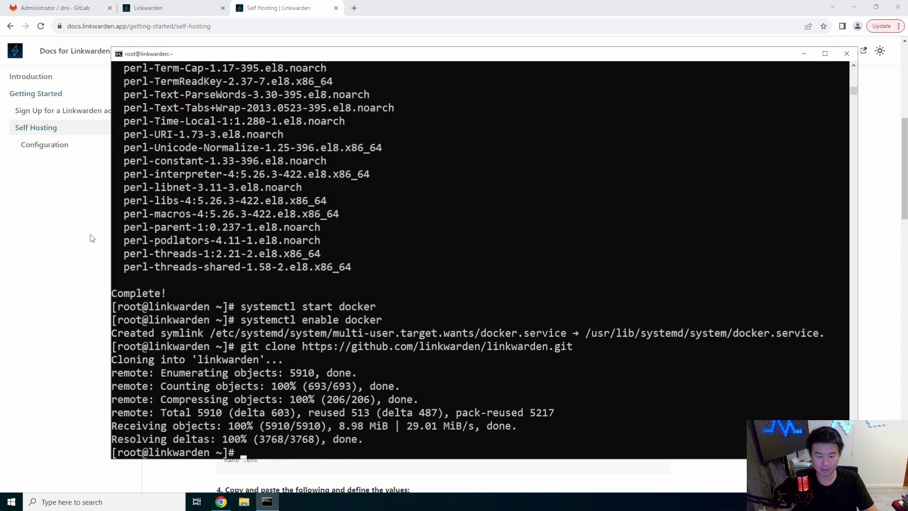
Copy 'cd linkwarden' from the docs and run it to enter the cloned folder.
{"action": "left_click", "coordinate": [29, 313]}
{"action": "left_click_drag", "start_coordinate": [277, 350], "coordinate": [189, 352]}
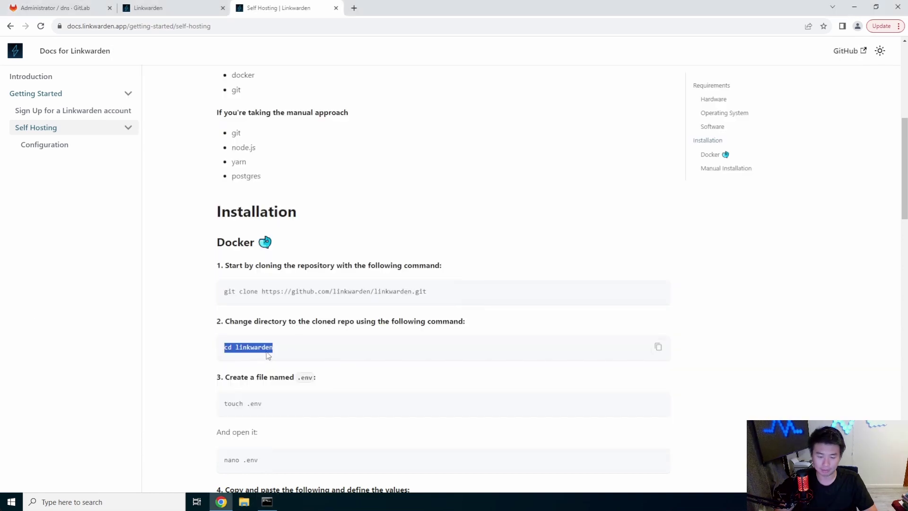
{"action": "left_click", "coordinate": [273, 503]}
{"action": "right_click", "coordinate": [450, 308]}
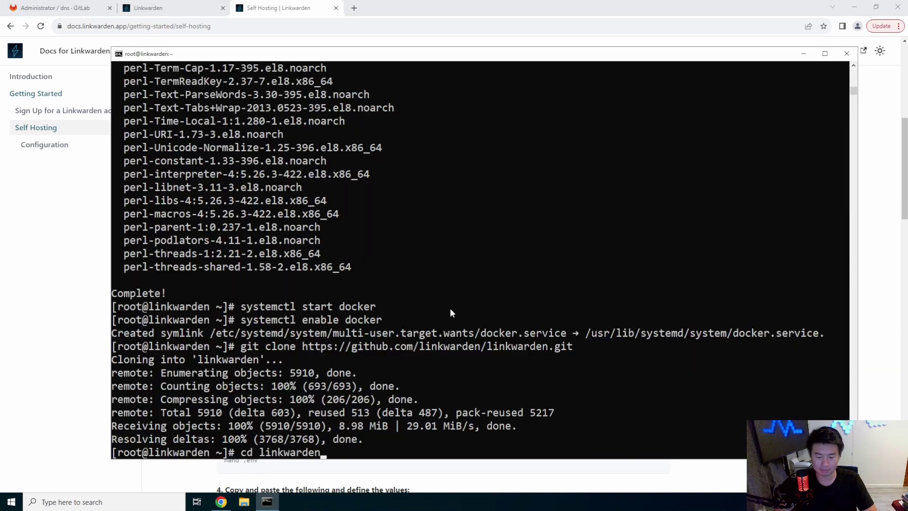
{"action": "key", "text": "Return"}
Select the touch .env command in the docs, then dismiss it without copying.
{"action": "left_click", "coordinate": [106, 234]}
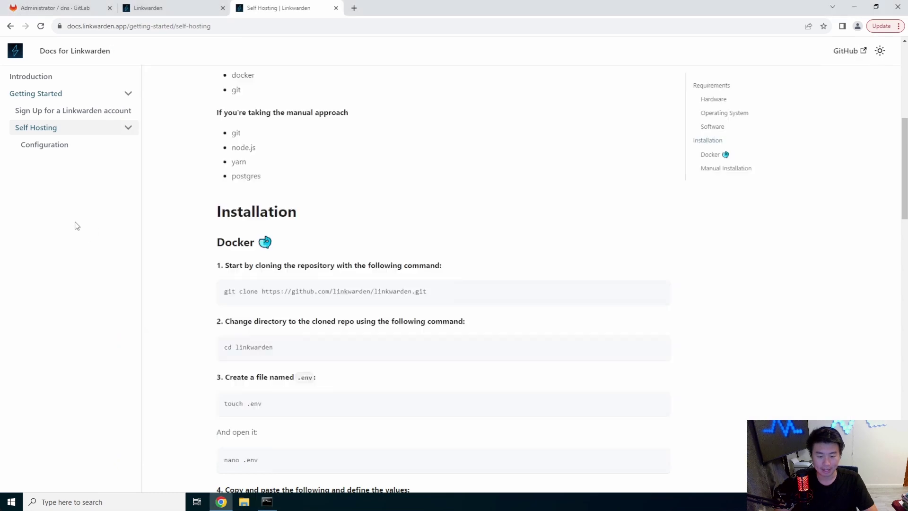
{"action": "scroll", "coordinate": [397, 367], "scroll_direction": "down", "scroll_amount": 2}
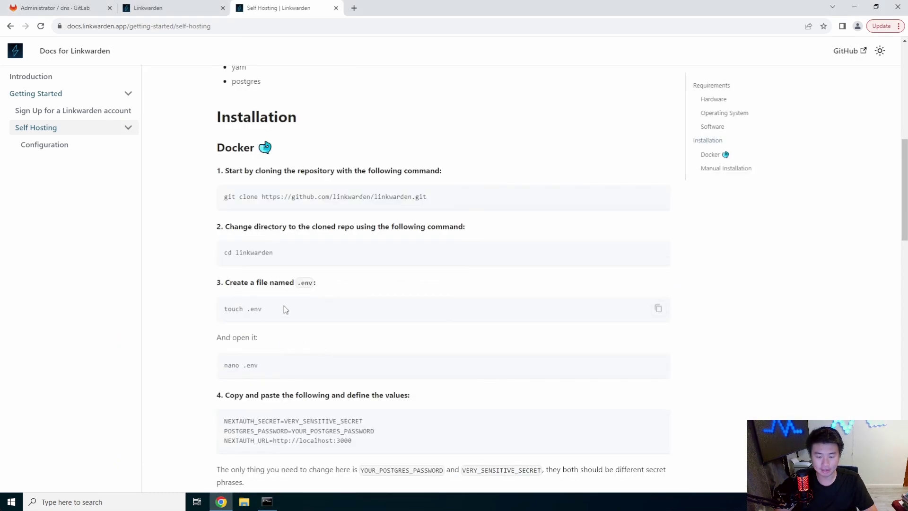
{"action": "left_click_drag", "start_coordinate": [285, 309], "coordinate": [223, 309]}
{"action": "right_click", "coordinate": [230, 305]}
{"action": "left_click", "coordinate": [268, 308]}
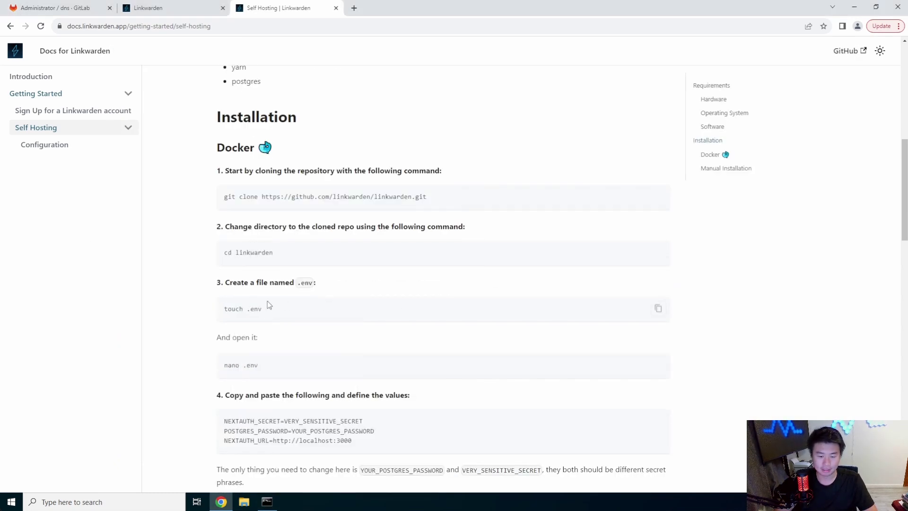
{"action": "left_click", "coordinate": [267, 501]}
Create .env in vi and paste in the three environment lines from the docs.
{"action": "left_click", "coordinate": [417, 347]}
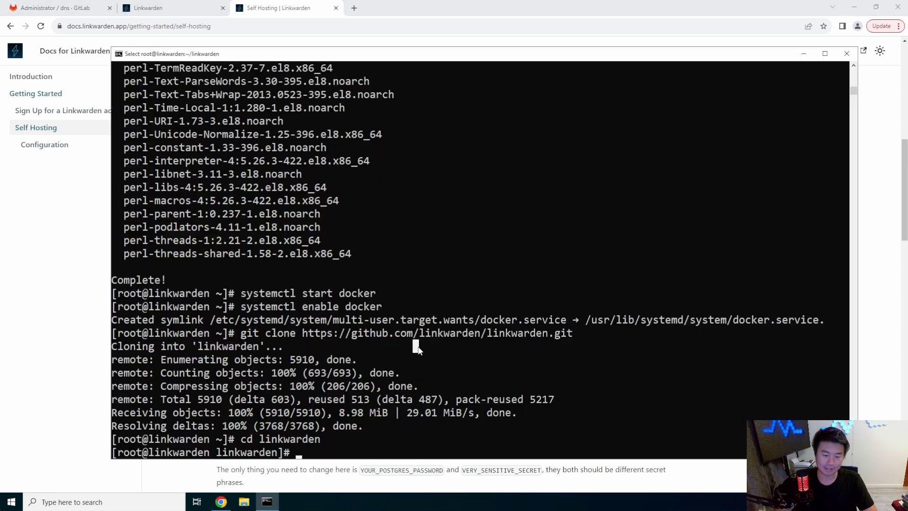
{"action": "type", "text": "vi .env"}
{"action": "key", "text": "Return"}
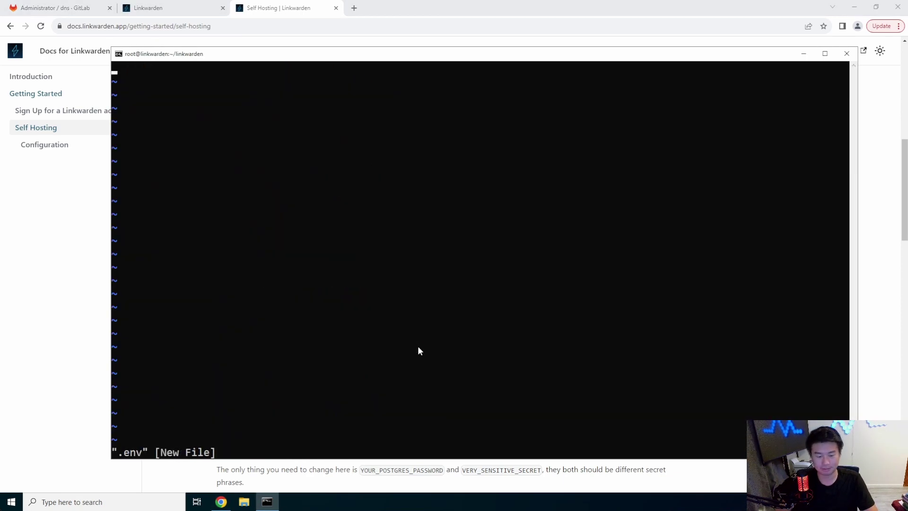
{"action": "key", "text": "i"}
{"action": "left_click_drag", "start_coordinate": [145, 57], "coordinate": [426, 56]}
{"action": "scroll", "coordinate": [347, 369], "scroll_direction": "down", "scroll_amount": 2}
{"action": "left_click", "coordinate": [346, 369]}
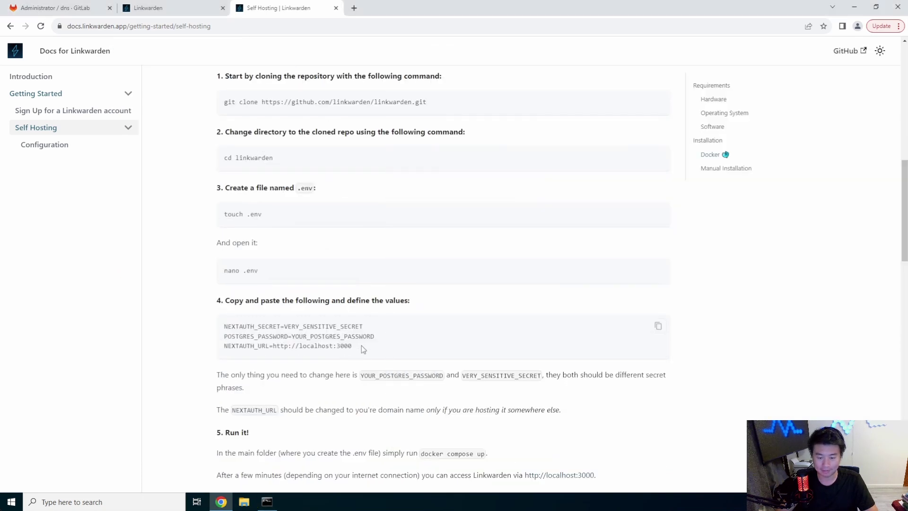
{"action": "left_click_drag", "start_coordinate": [361, 346], "coordinate": [243, 331]}
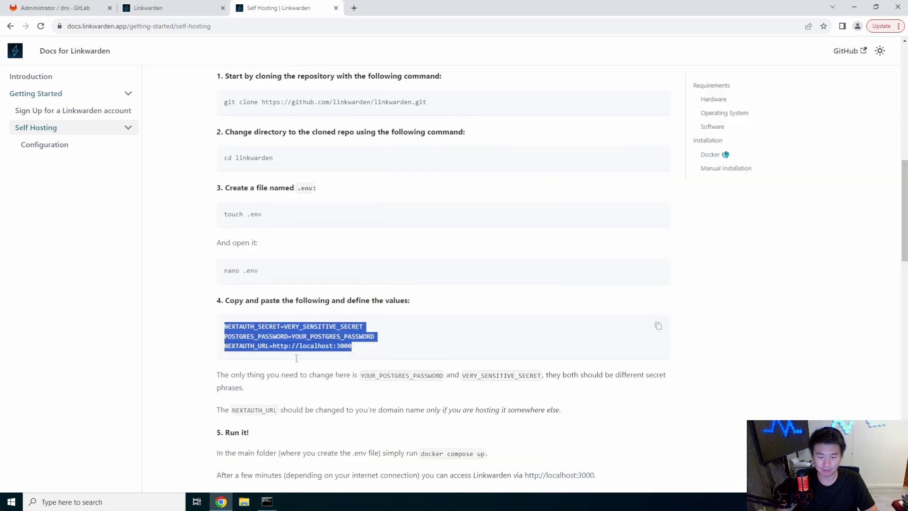
{"action": "left_click", "coordinate": [274, 502]}
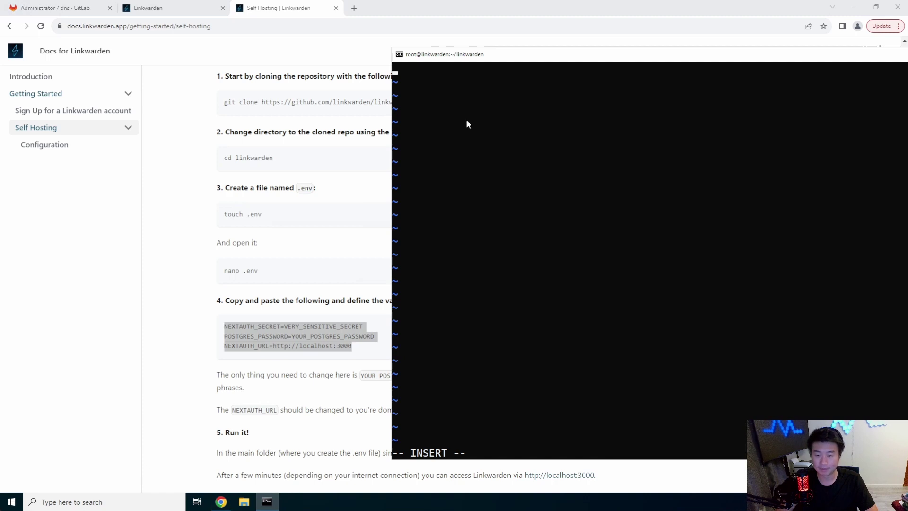
{"action": "left_click_drag", "start_coordinate": [524, 52], "coordinate": [289, 56]}
{"action": "right_click", "coordinate": [363, 105]}
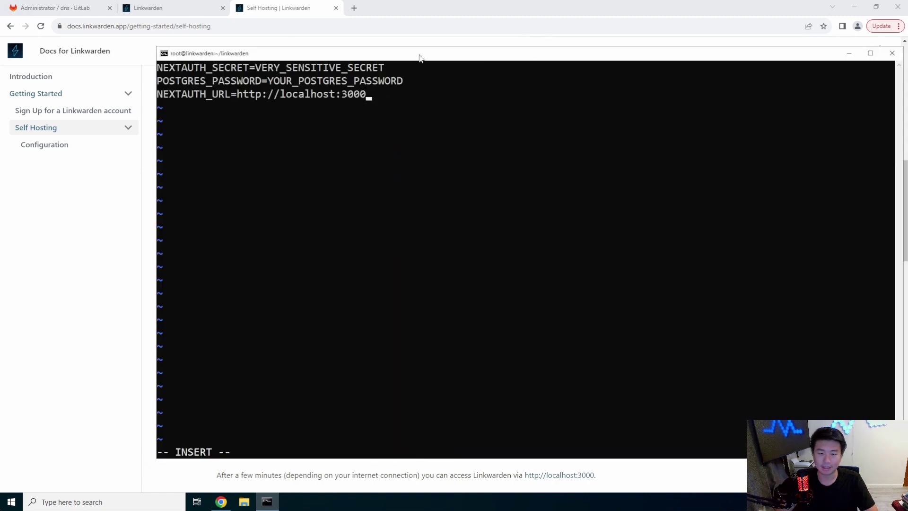
{"action": "left_click_drag", "start_coordinate": [421, 55], "coordinate": [341, 46]}
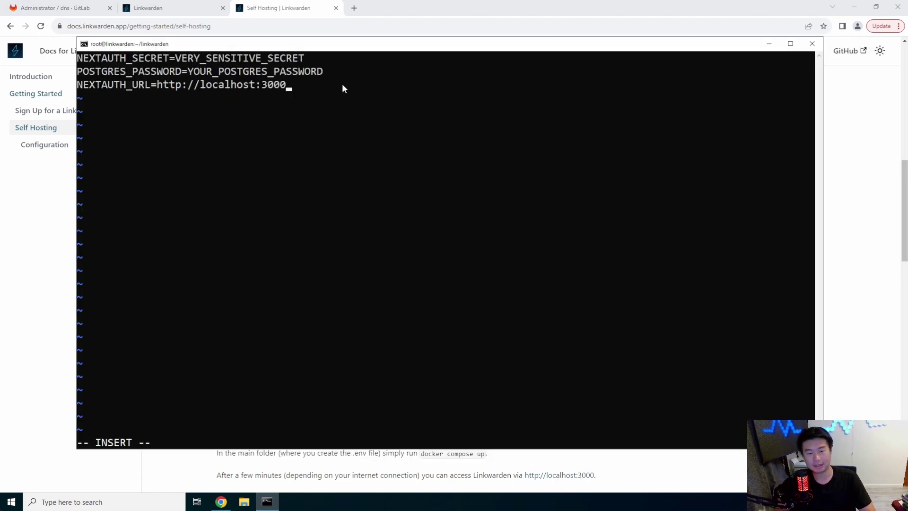
{"action": "key", "text": "Up"}
{"action": "key", "text": "Up"}
{"action": "key", "text": "Right"}
{"action": "key", "text": "Right"}
{"action": "key", "text": "Right"}
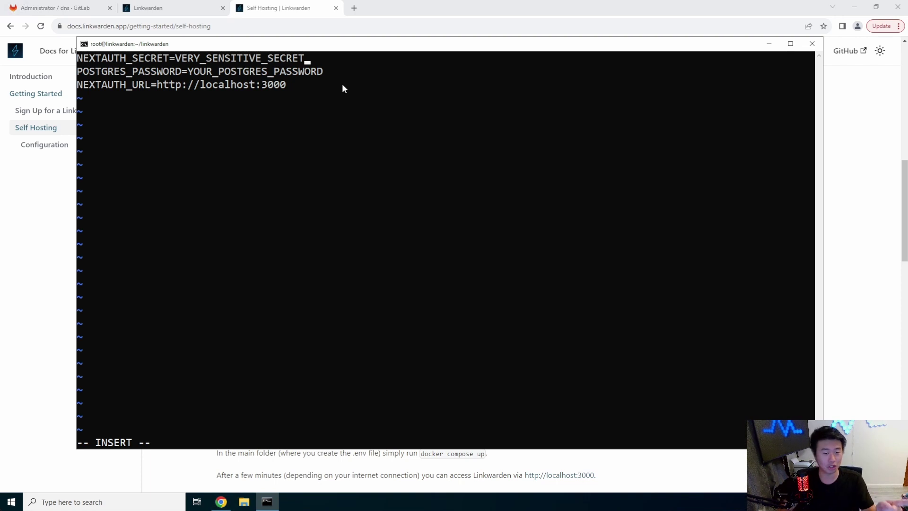
{"action": "key", "text": "Down"}
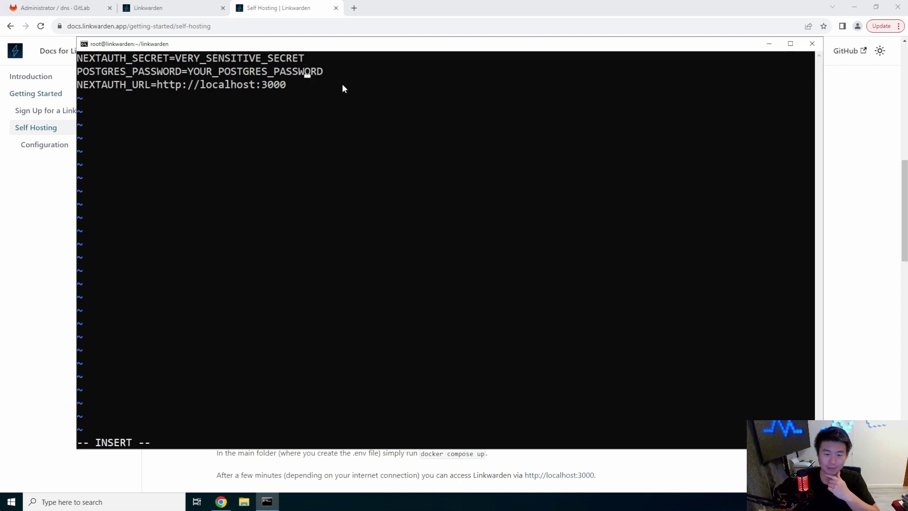
{"action": "key", "text": "Down"}
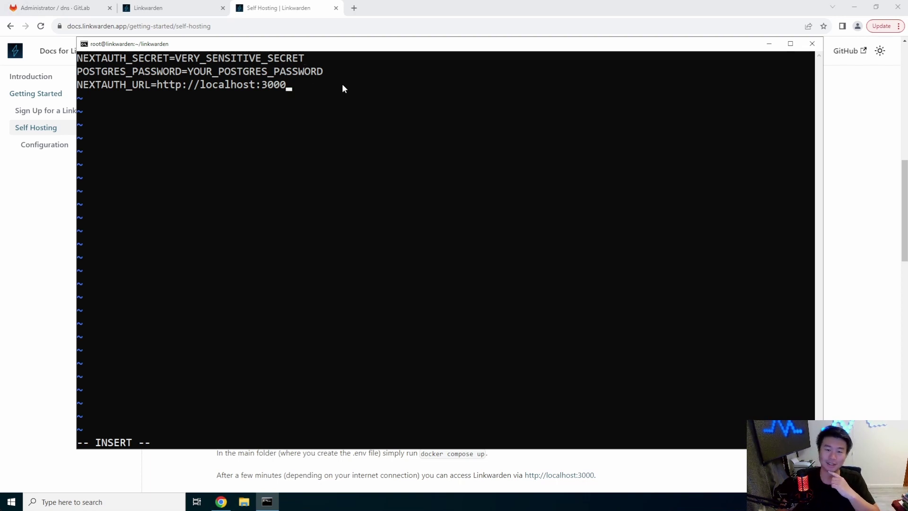
{"action": "key", "text": "Left"}
{"action": "key", "text": "Left"}
{"action": "key", "text": "Left"}
{"action": "key", "text": "Left"}
{"action": "key", "text": "Left"}
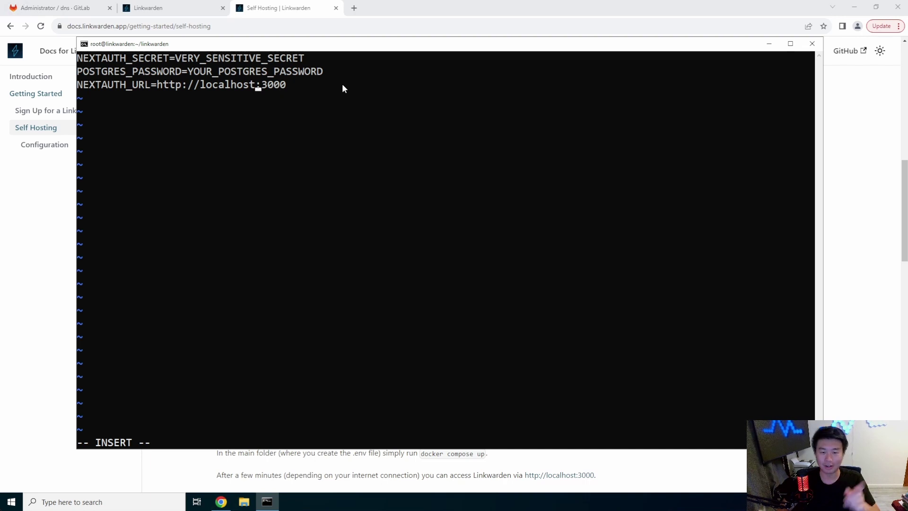
{"action": "key", "text": "BackSpace"}
{"action": "key", "text": "BackSpace"}
{"action": "key", "text": "BackSpace"}
{"action": "key", "text": "BackSpace"}
{"action": "key", "text": "BackSpace"}
{"action": "key", "text": "BackSpace"}
{"action": "key", "text": "BackSpace"}
{"action": "key", "text": "BackSpace"}
{"action": "key", "text": "BackSpace"}
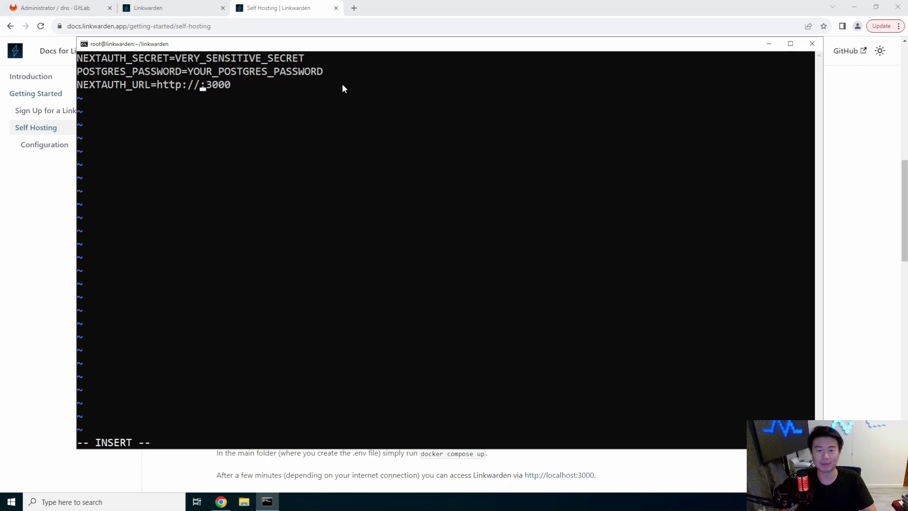
{"action": "type", "text": "linkwarden.d"}
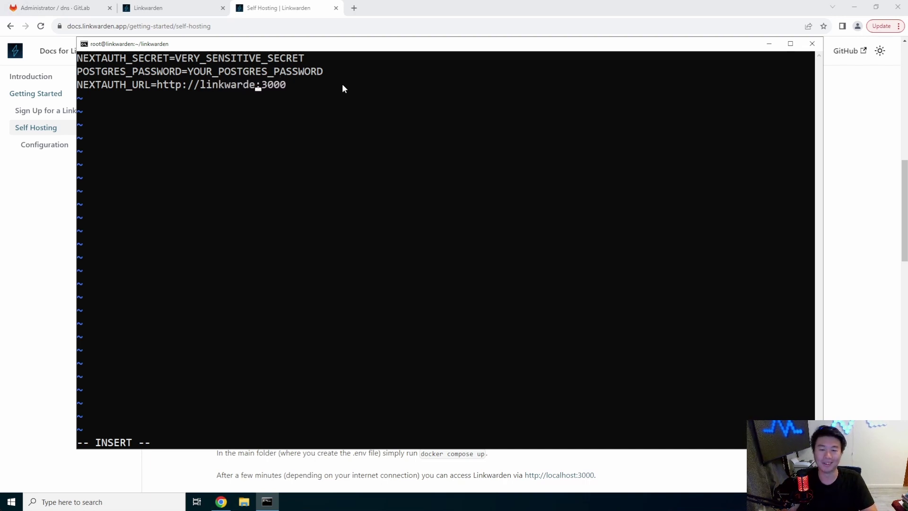
{"action": "type", "text": "ragon.local"}
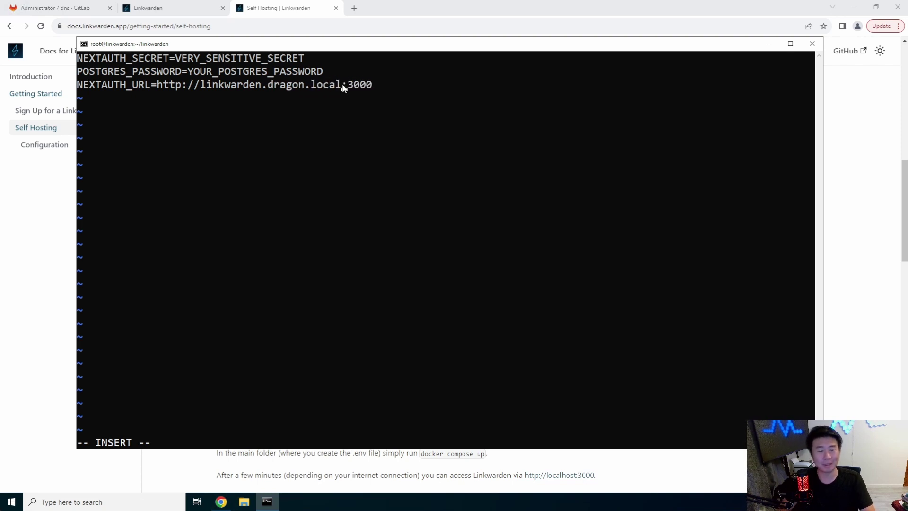
{"action": "key", "text": "Up"}
{"action": "key", "text": "Up"}
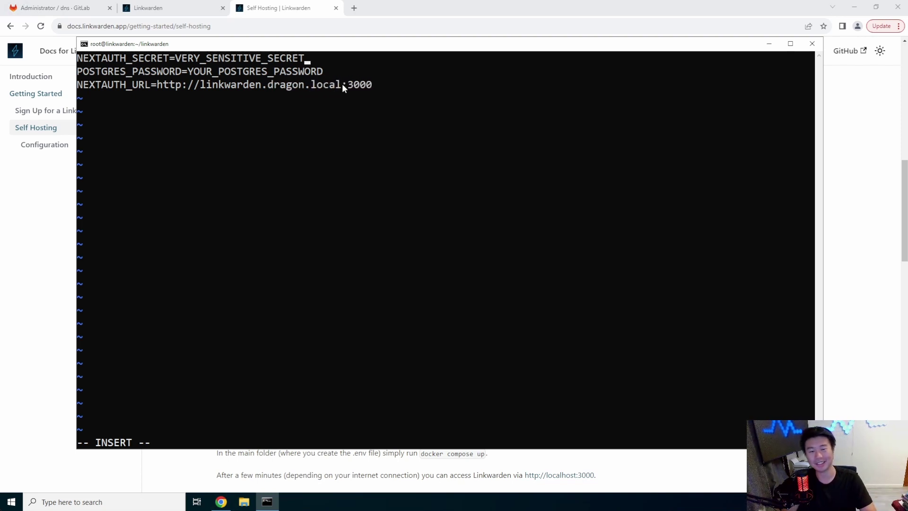
Save the .env file with :x and clear the terminal screen.
{"action": "key", "text": "Escape"}
{"action": "type", "text": ":x"}
{"action": "key", "text": "Return"}
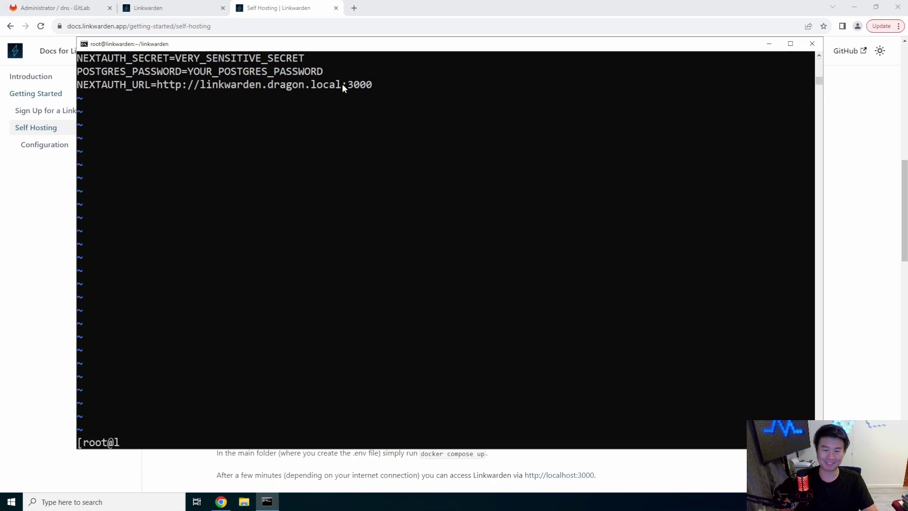
{"action": "key", "text": "ctrl+l"}
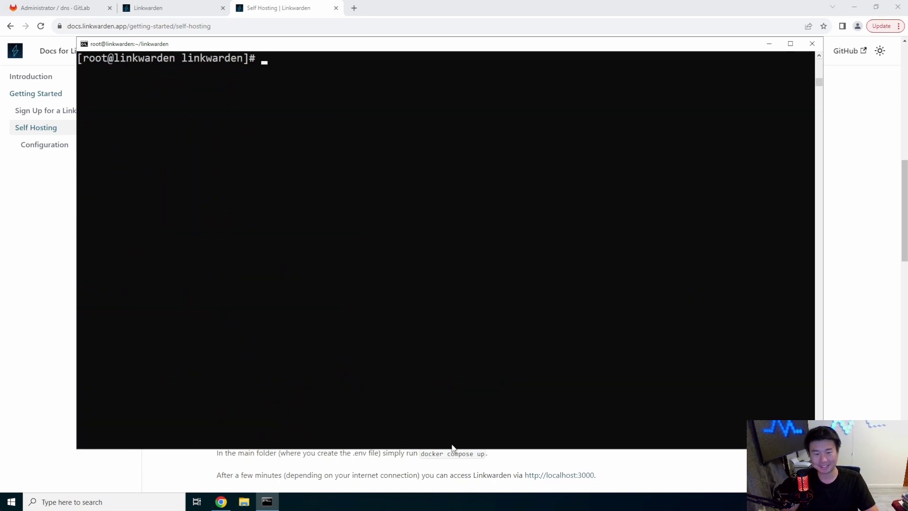
{"action": "left_click", "coordinate": [449, 473]}
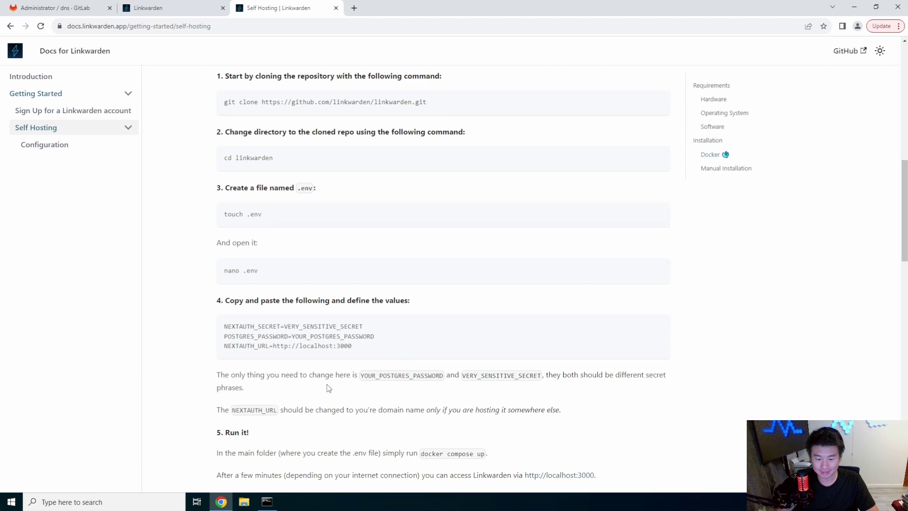
{"action": "scroll", "coordinate": [330, 385], "scroll_direction": "down", "scroll_amount": 2}
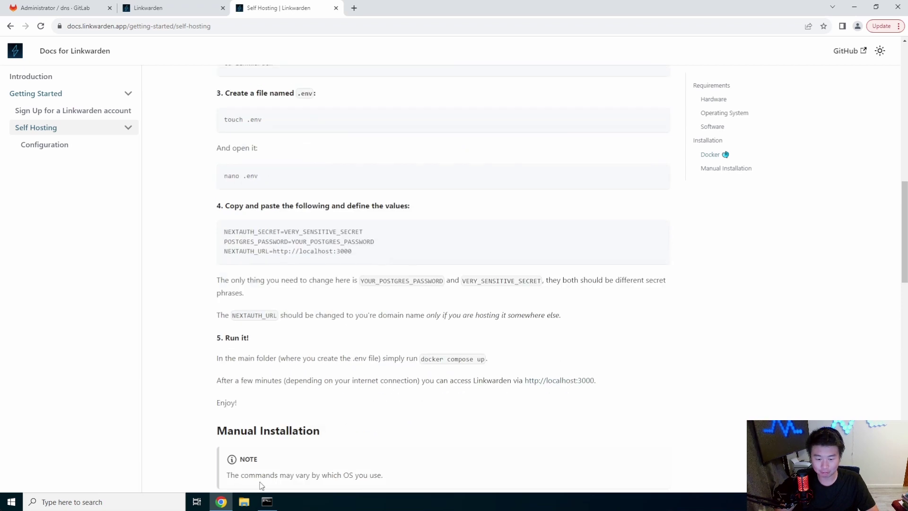
{"action": "left_click", "coordinate": [267, 502]}
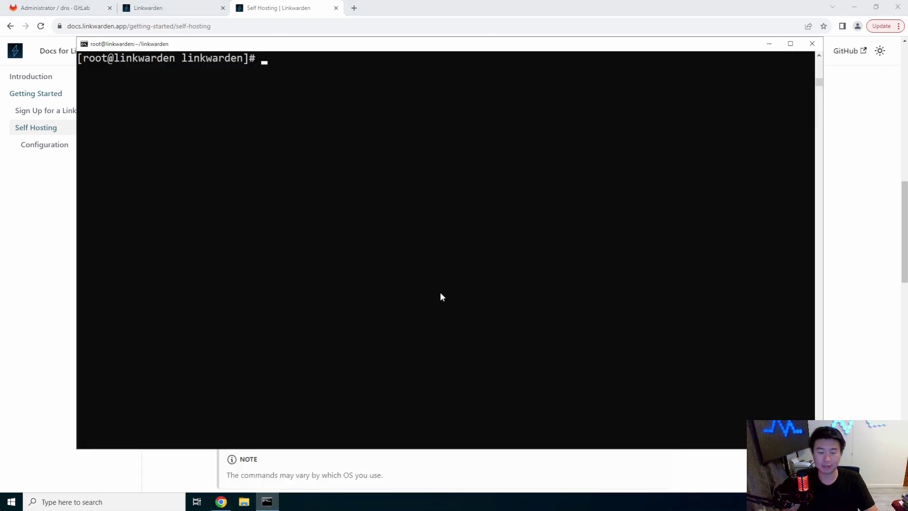
List the linkwarden folder with ll and print docker-compose.yml with cat.
{"action": "type", "text": "docker"}
{"action": "key", "text": "BackSpace"}
{"action": "key", "text": "BackSpace"}
{"action": "key", "text": "BackSpace"}
{"action": "key", "text": "BackSpace"}
{"action": "key", "text": "BackSpace"}
{"action": "key", "text": "BackSpace"}
{"action": "type", "text": "ll"}
{"action": "key", "text": "Return"}
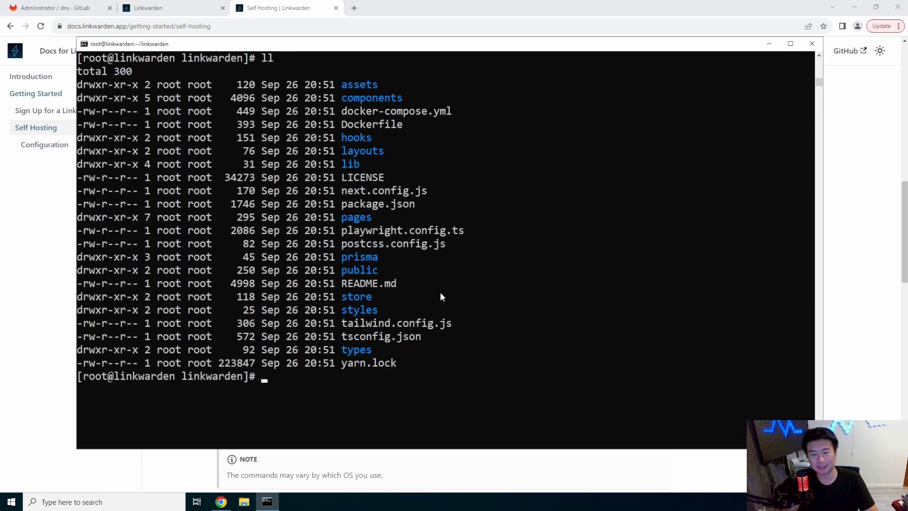
{"action": "type", "text": "cat docker-comp"}
{"action": "key", "text": "Tab"}
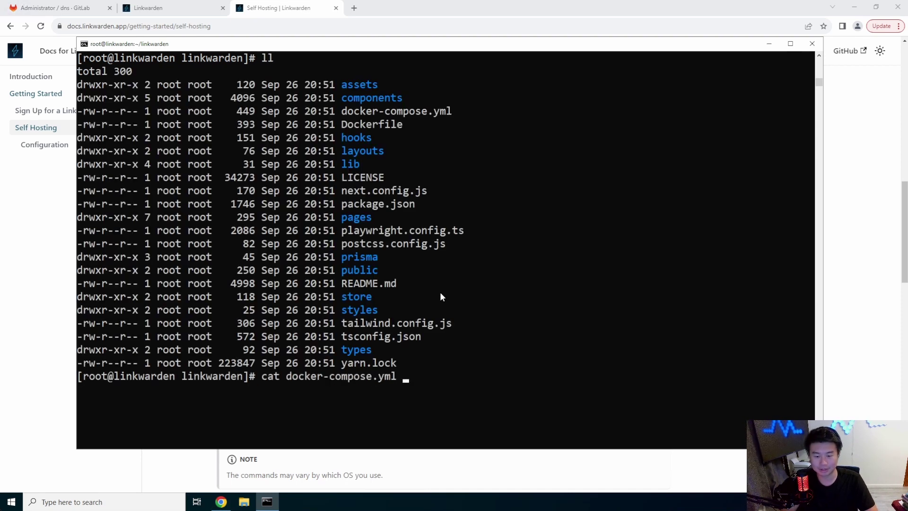
{"action": "key", "text": "Return"}
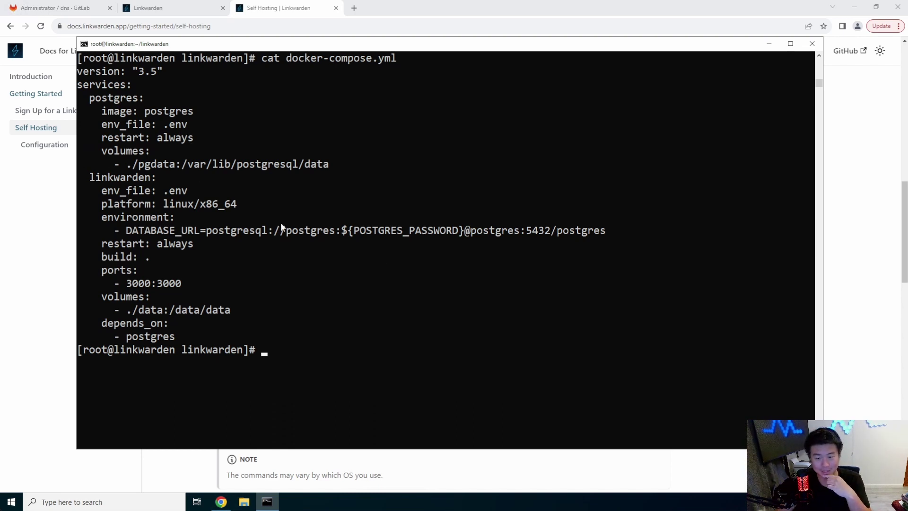
Highlight DATABASE_URL, POSTGRES_PASSWORD, the 3000:3000 port mapping and data volumes in the output.
{"action": "double_click", "coordinate": [426, 232]}
{"action": "left_click_drag", "start_coordinate": [458, 230], "coordinate": [355, 233]}
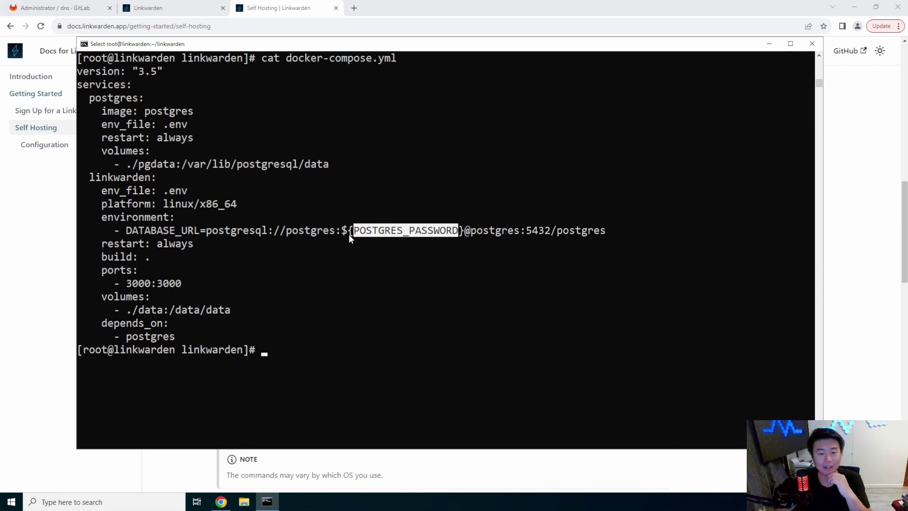
{"action": "left_click", "coordinate": [195, 331]}
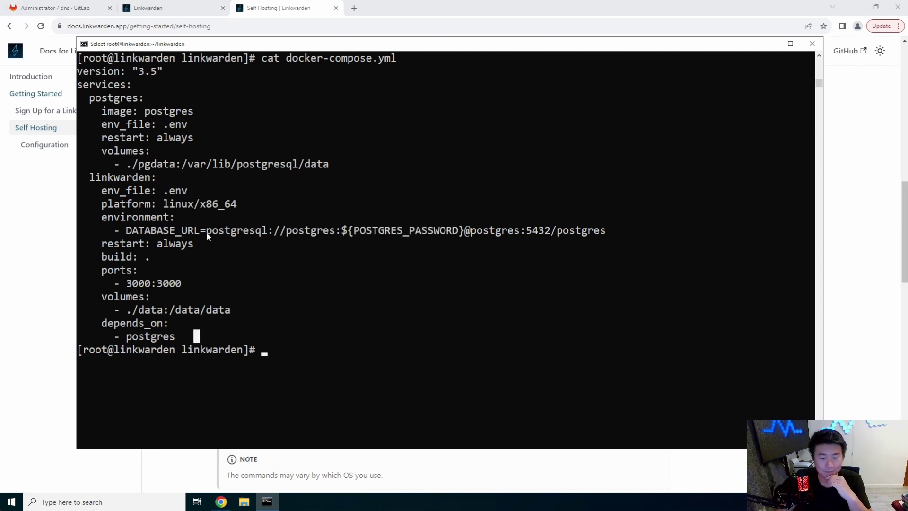
{"action": "left_click_drag", "start_coordinate": [193, 164], "coordinate": [88, 98]}
{"action": "left_click", "coordinate": [245, 229]}
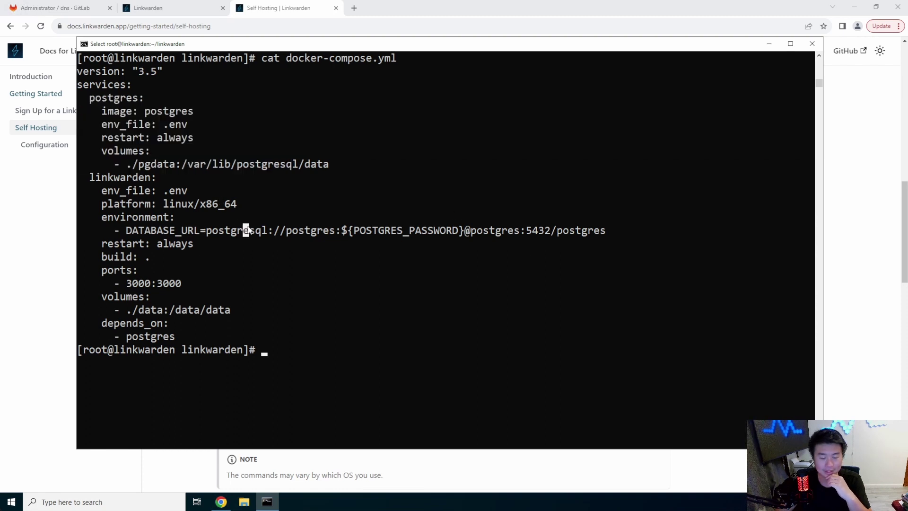
{"action": "left_click", "coordinate": [194, 283]}
{"action": "left_click_drag", "start_coordinate": [195, 283], "coordinate": [117, 287]}
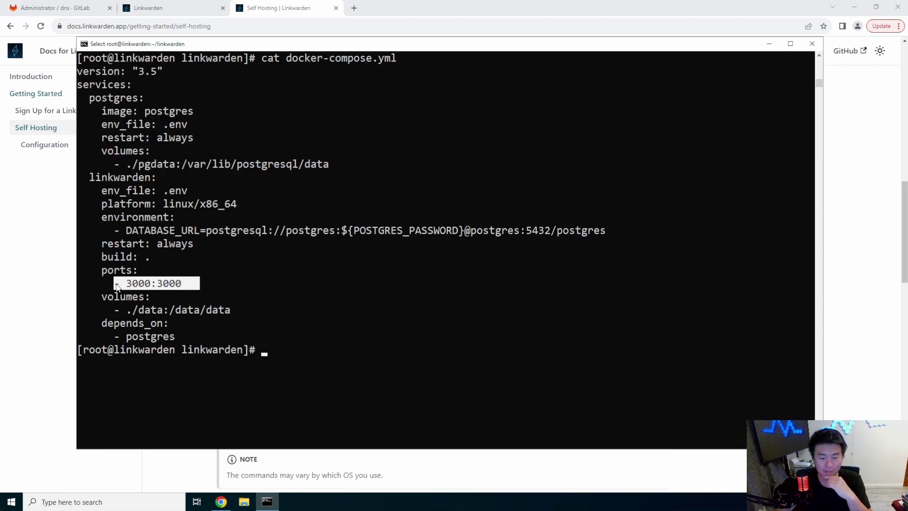
{"action": "left_click_drag", "start_coordinate": [245, 310], "coordinate": [116, 313]}
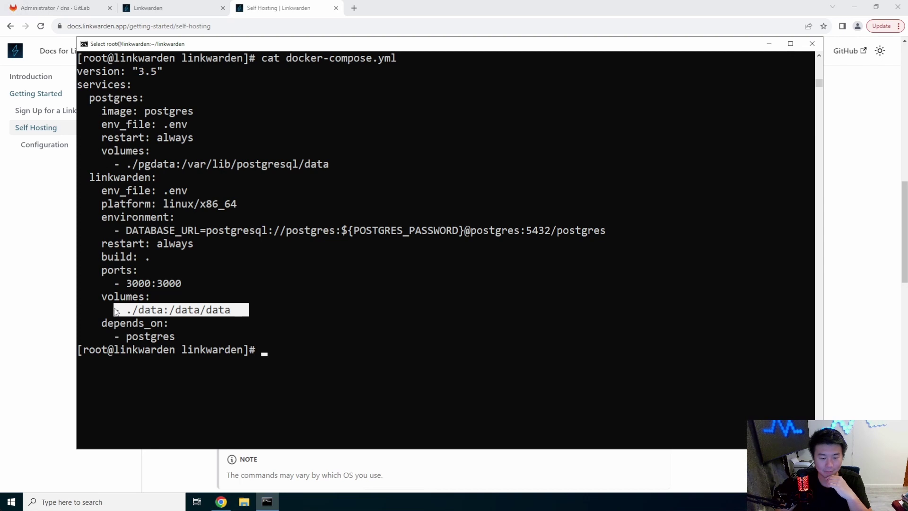
{"action": "left_click", "coordinate": [228, 310]}
{"action": "left_click_drag", "start_coordinate": [206, 336], "coordinate": [110, 283]}
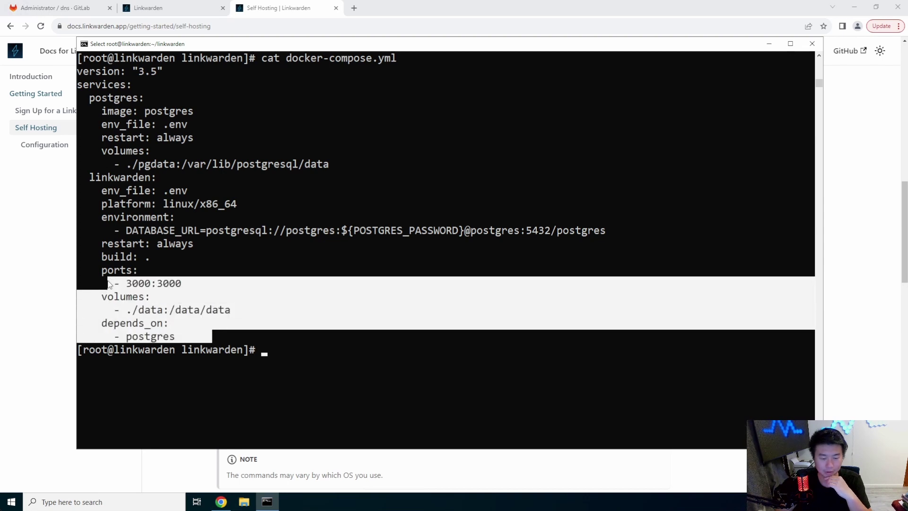
{"action": "left_click", "coordinate": [180, 337]}
{"action": "left_click", "coordinate": [238, 310]}
{"action": "left_click_drag", "start_coordinate": [238, 310], "coordinate": [114, 230]}
{"action": "left_click", "coordinate": [165, 336]}
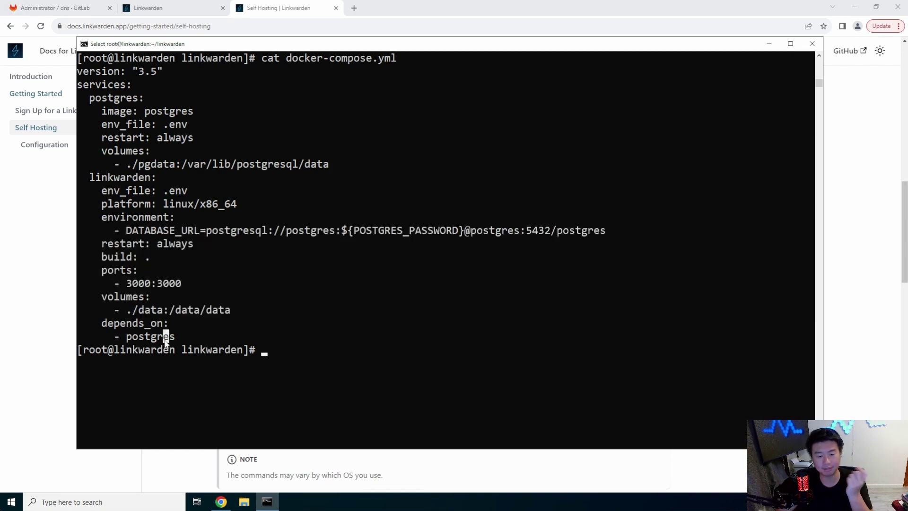
After docker-compose up -d fails, download docker-compose v2.5.0 to /usr/local/bin and chmod +x it.
{"action": "type", "text": "docker-comp"}
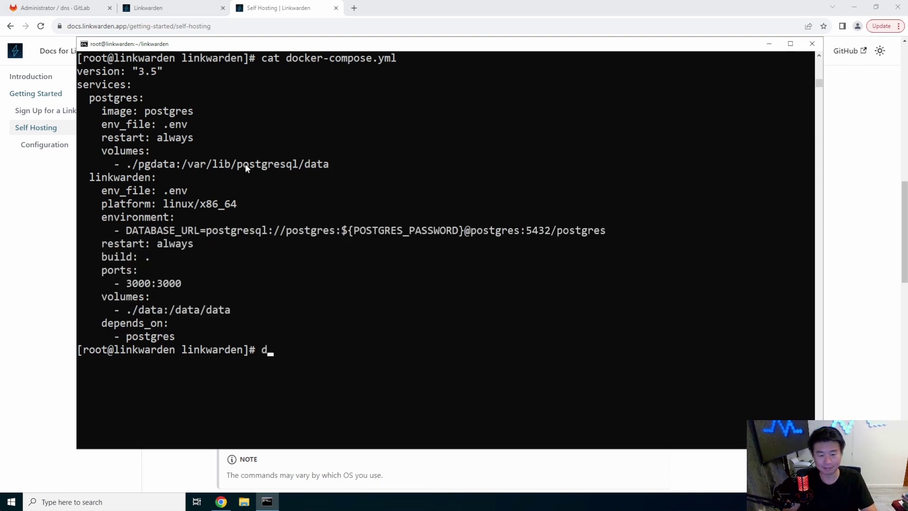
{"action": "type", "text": "ose up -d"}
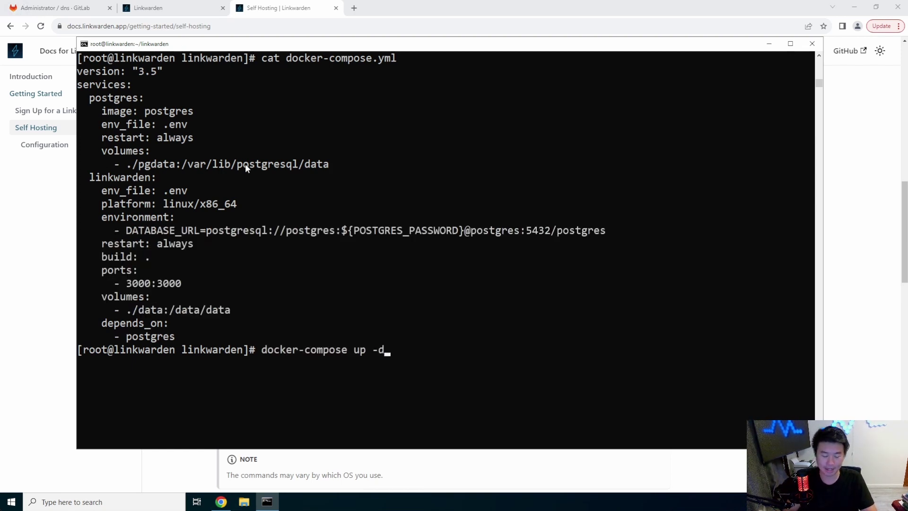
{"action": "key", "text": "Return"}
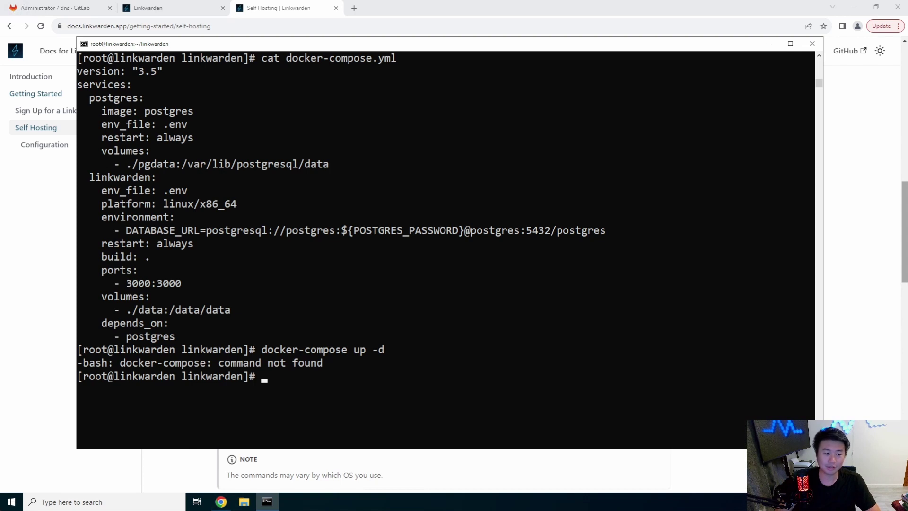
{"action": "right_click", "coordinate": [397, 269]}
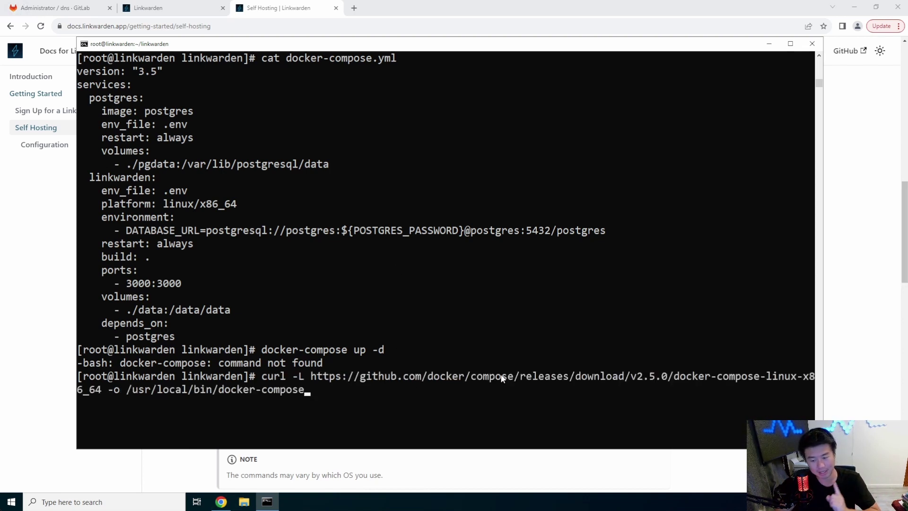
{"action": "key", "text": "Return"}
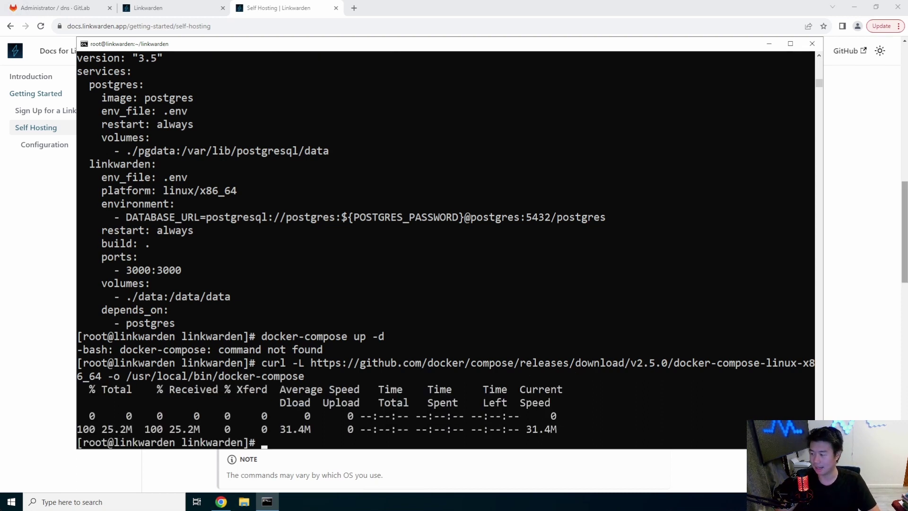
{"action": "right_click", "coordinate": [387, 334]}
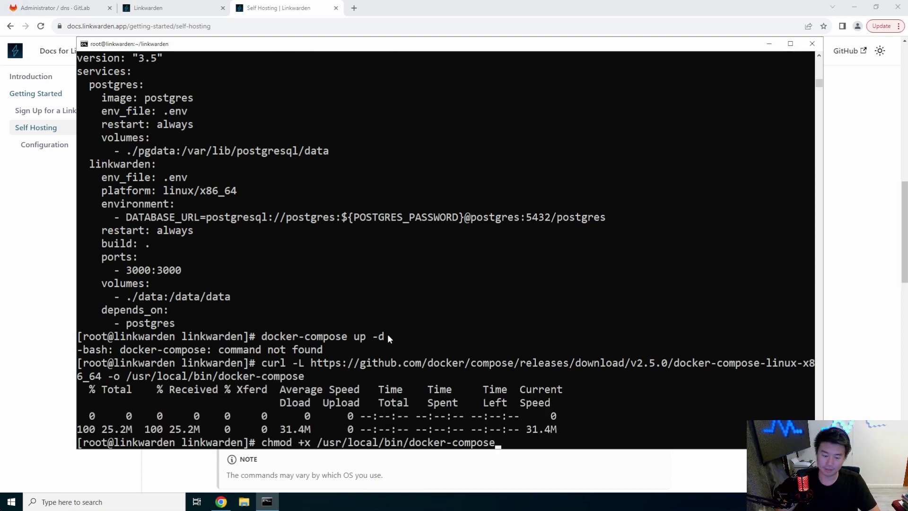
{"action": "key", "text": "Return"}
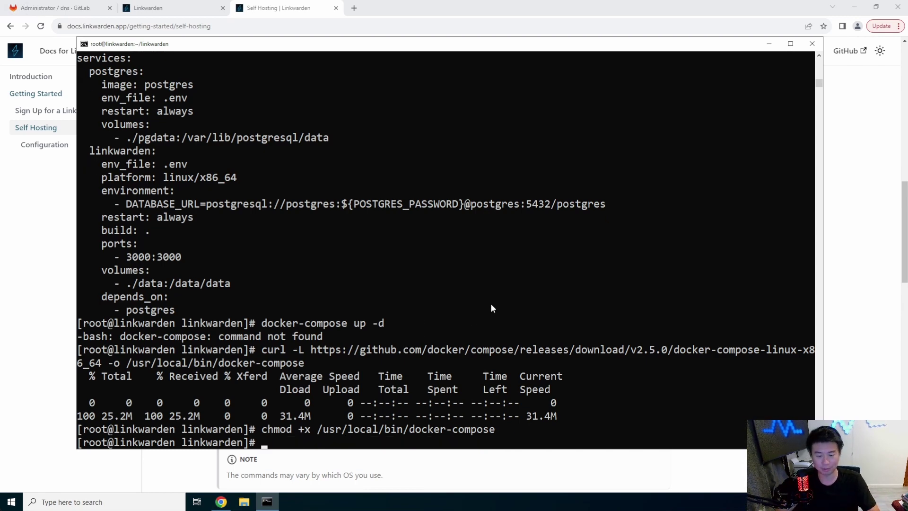
{"action": "key", "text": "ctrl+l"}
{"action": "type", "text": "docker"}
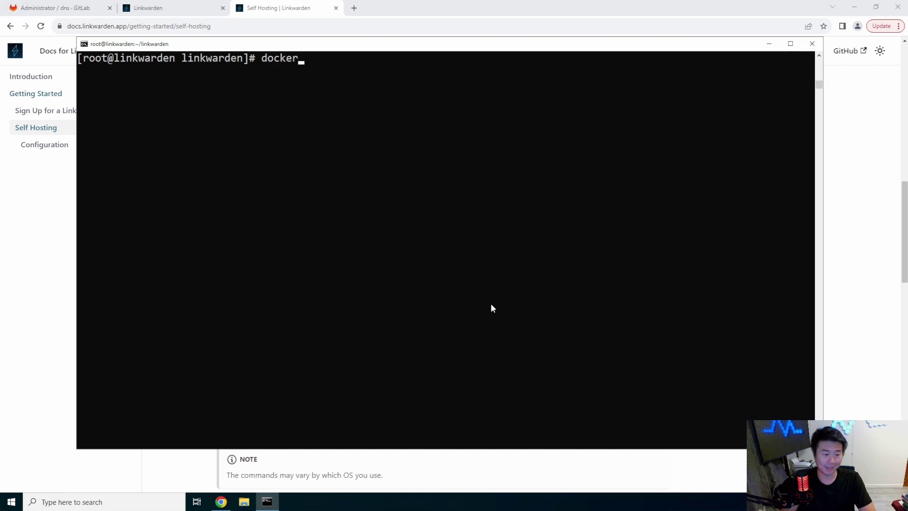
{"action": "type", "text": "-compose up -d"}
Run docker-compose up -d to pull postgres and build the Linkwarden image.
{"action": "key", "text": "Return"}
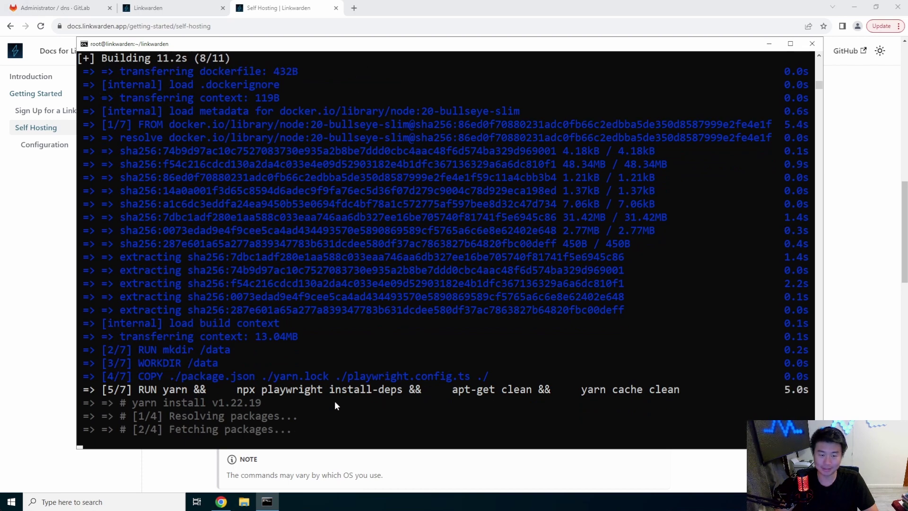
{"action": "left_click", "coordinate": [852, 155]}
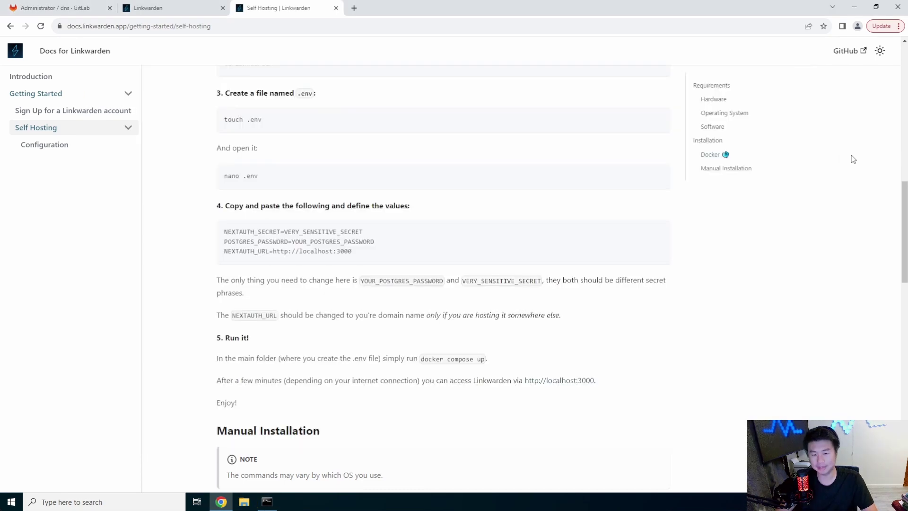
{"action": "scroll", "coordinate": [428, 356], "scroll_direction": "down", "scroll_amount": 5}
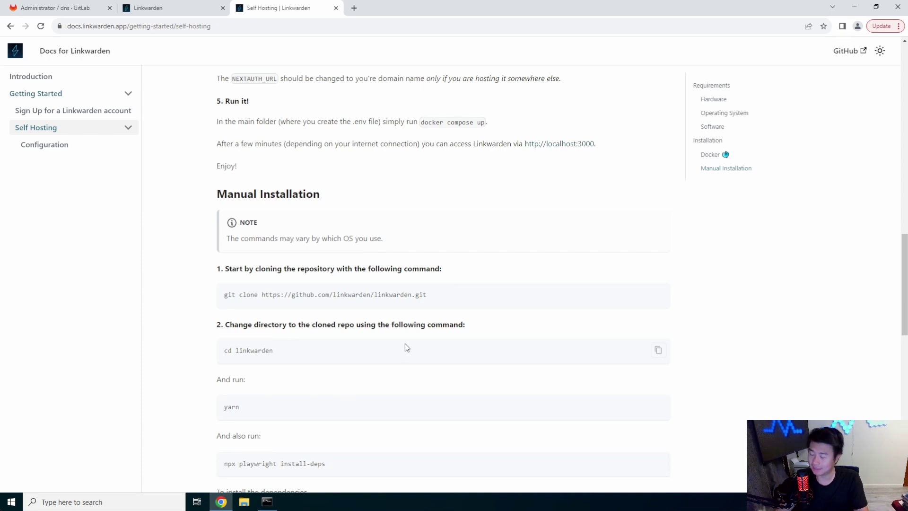
{"action": "scroll", "coordinate": [402, 341], "scroll_direction": "down", "scroll_amount": 2}
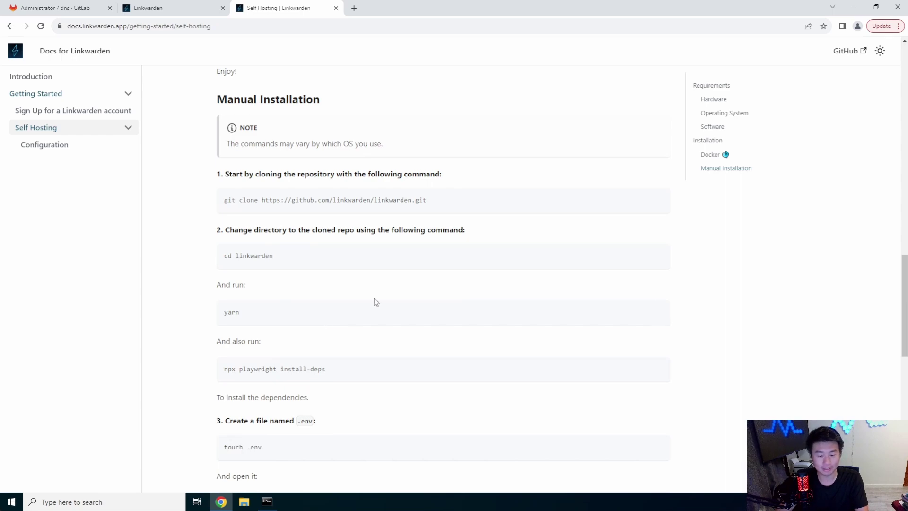
{"action": "scroll", "coordinate": [371, 305], "scroll_direction": "down", "scroll_amount": 5}
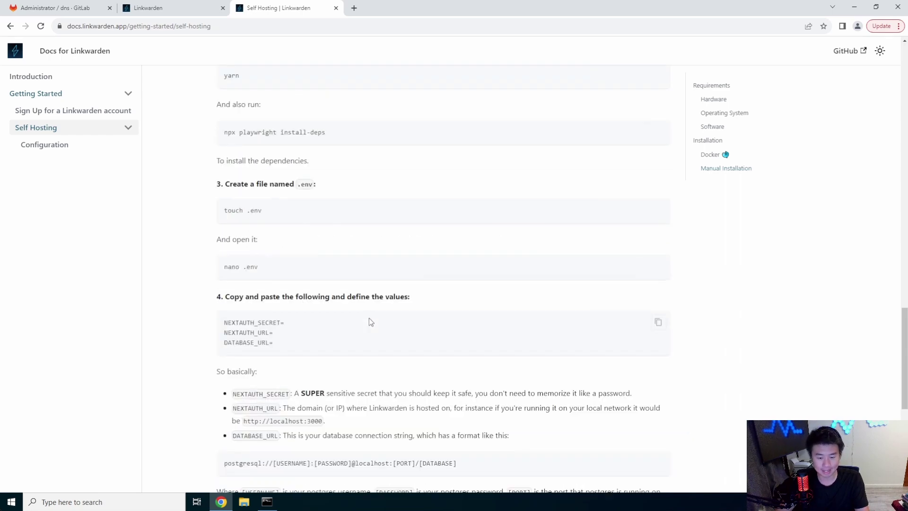
{"action": "scroll", "coordinate": [369, 319], "scroll_direction": "down", "scroll_amount": 2}
{"action": "scroll", "coordinate": [369, 319], "scroll_direction": "down", "scroll_amount": 2}
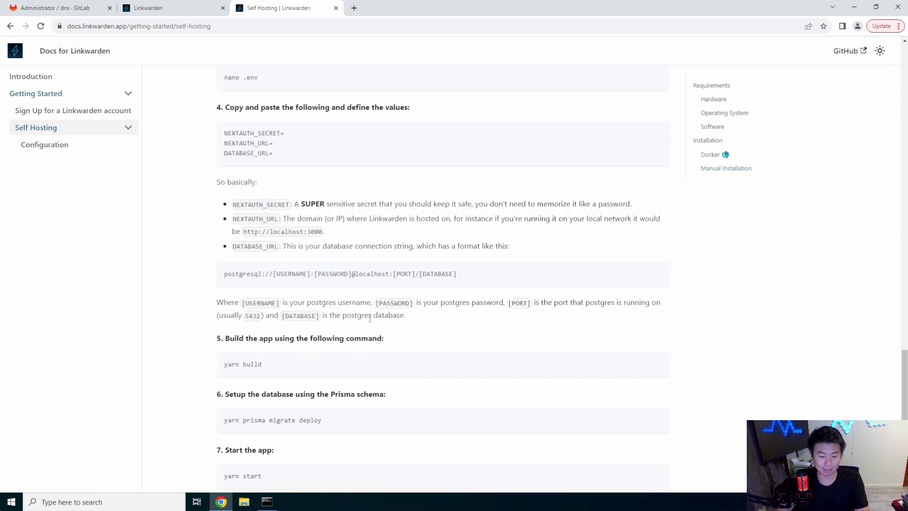
{"action": "scroll", "coordinate": [370, 320], "scroll_direction": "down", "scroll_amount": 3}
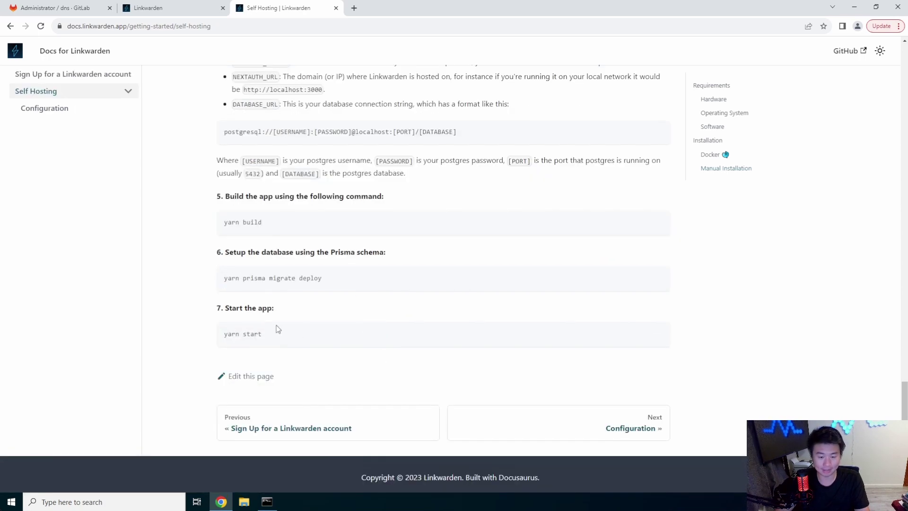
{"action": "scroll", "coordinate": [355, 327], "scroll_direction": "up", "scroll_amount": 12}
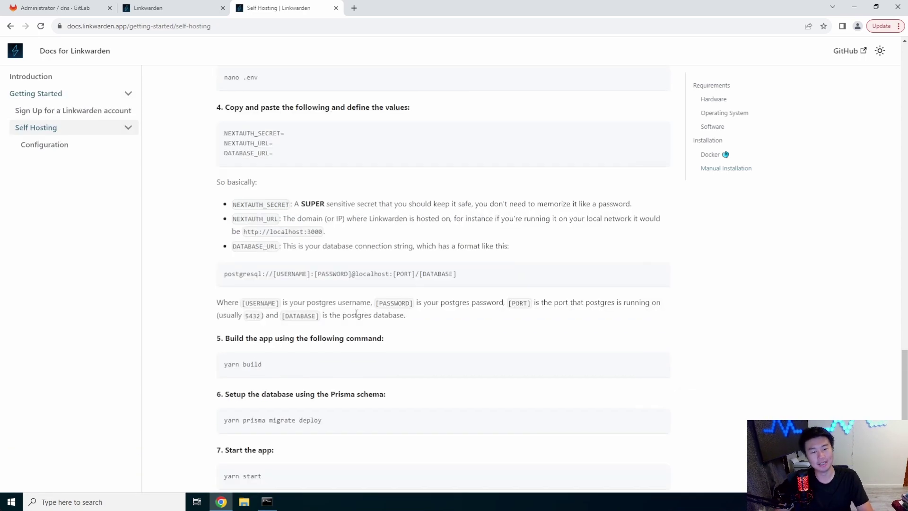
{"action": "scroll", "coordinate": [369, 291], "scroll_direction": "up", "scroll_amount": 2}
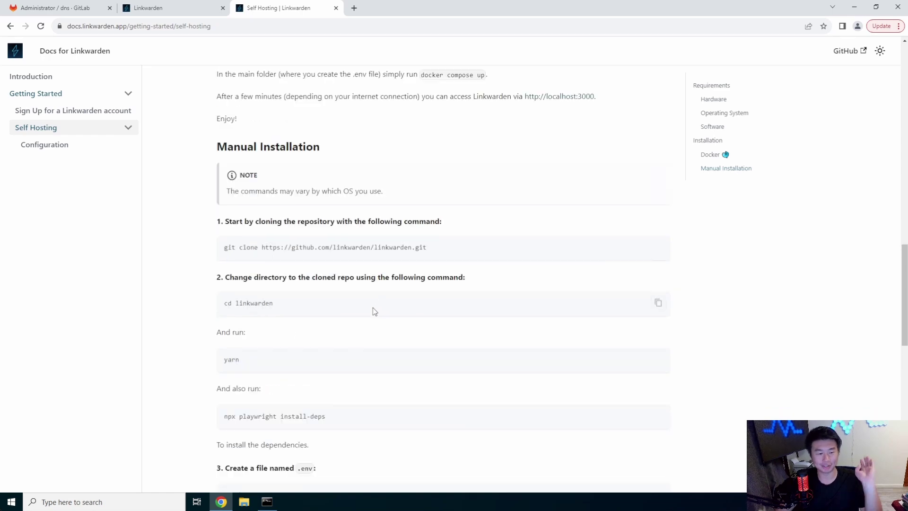
{"action": "scroll", "coordinate": [372, 308], "scroll_direction": "up", "scroll_amount": 4}
{"action": "scroll", "coordinate": [331, 379], "scroll_direction": "up", "scroll_amount": 3}
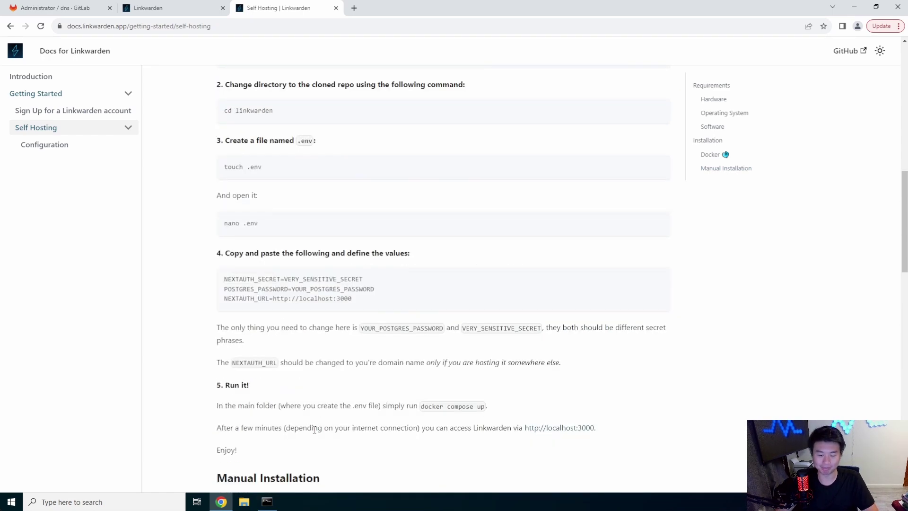
{"action": "left_click", "coordinate": [267, 502]}
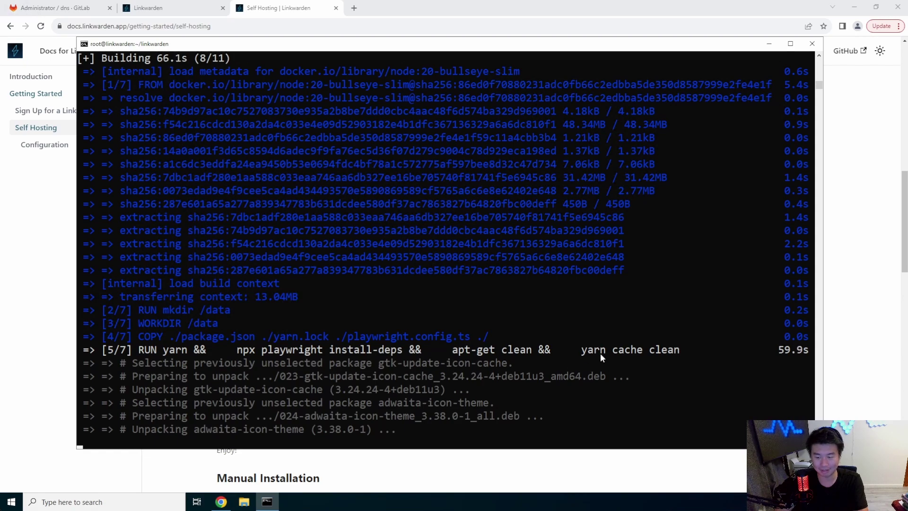
Review the Linkwarden docs' setup commands, including npx playwright install-deps and yarn.
{"action": "left_click", "coordinate": [858, 326]}
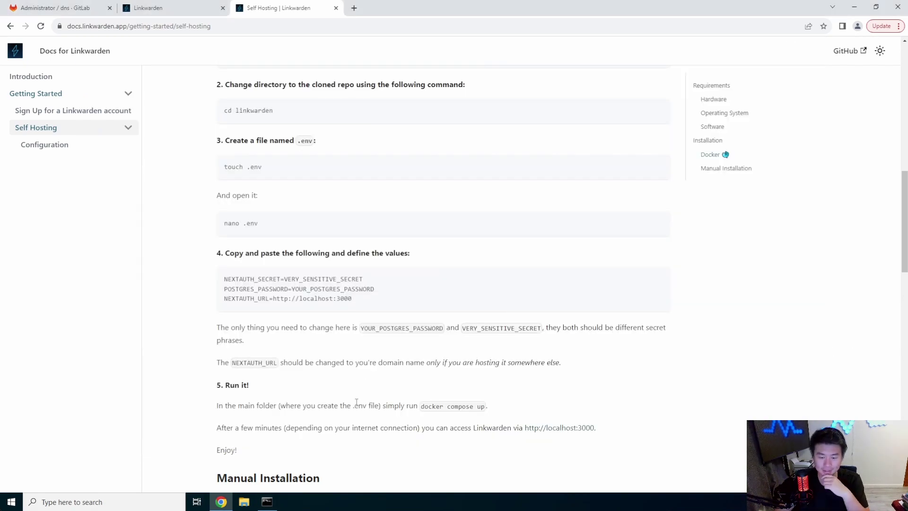
{"action": "scroll", "coordinate": [356, 402], "scroll_direction": "down", "scroll_amount": 10}
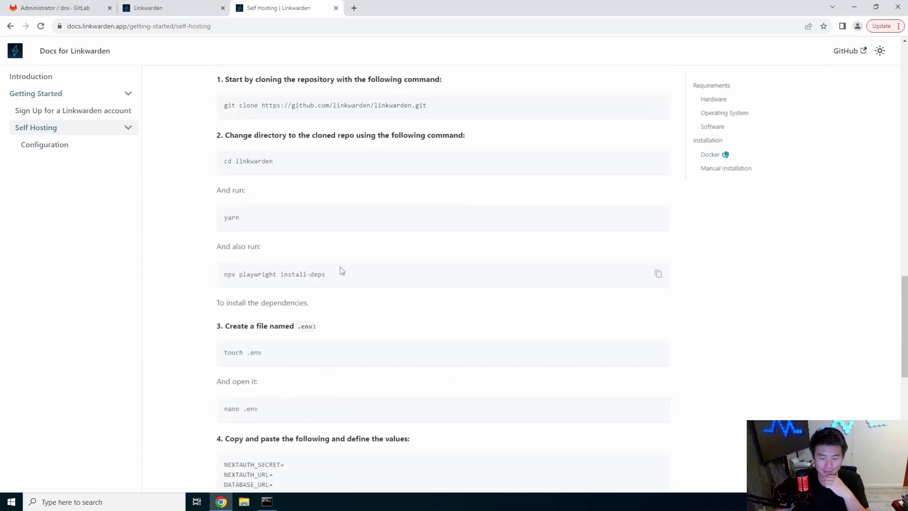
{"action": "left_click_drag", "start_coordinate": [340, 270], "coordinate": [216, 277]}
{"action": "left_click_drag", "start_coordinate": [240, 217], "coordinate": [228, 218]}
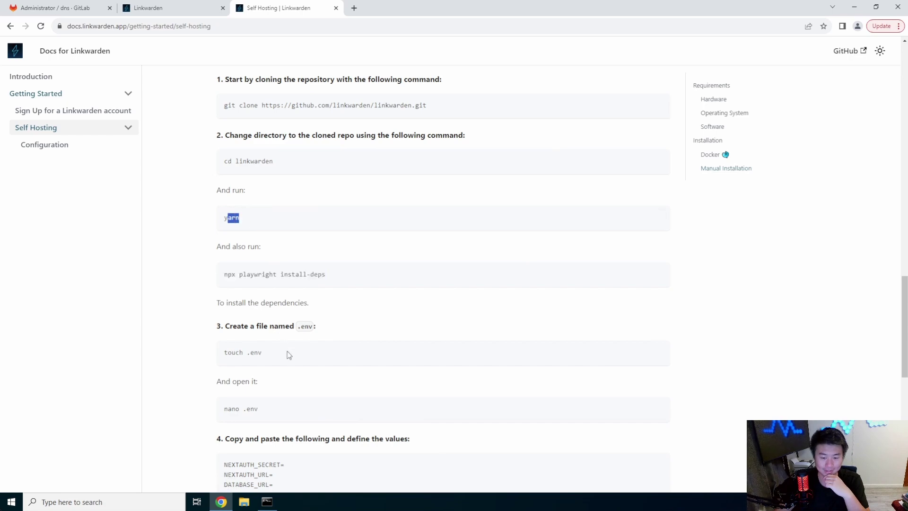
{"action": "left_click_drag", "start_coordinate": [288, 353], "coordinate": [223, 353]}
{"action": "scroll", "coordinate": [286, 355], "scroll_direction": "down", "scroll_amount": 6}
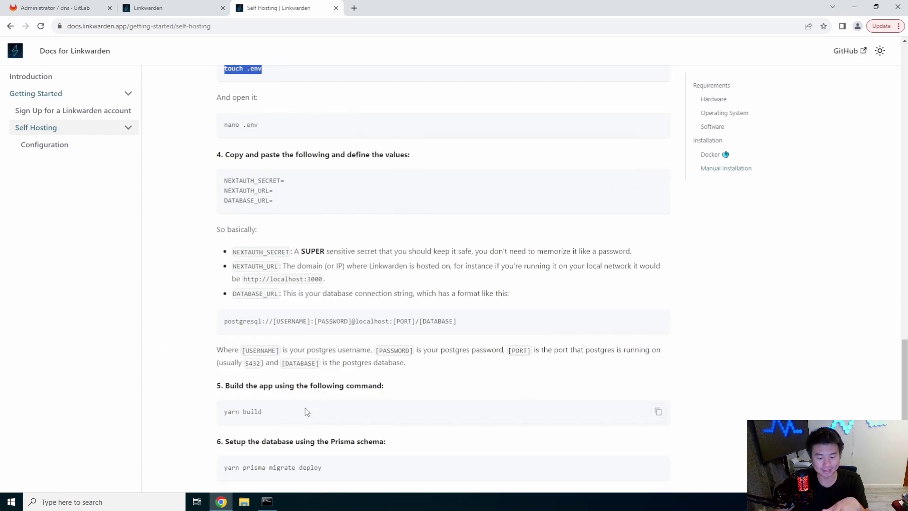
{"action": "scroll", "coordinate": [299, 332], "scroll_direction": "up", "scroll_amount": 6}
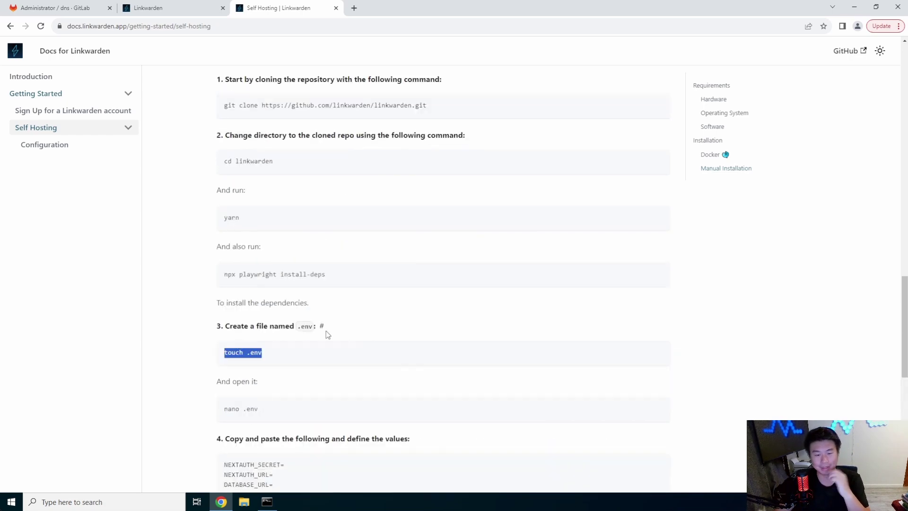
Run docker ps -a in the terminal to confirm linkwarden and postgres are up on port 3000.
{"action": "mouse_move", "coordinate": [268, 501]}
{"action": "left_click", "coordinate": [305, 469]}
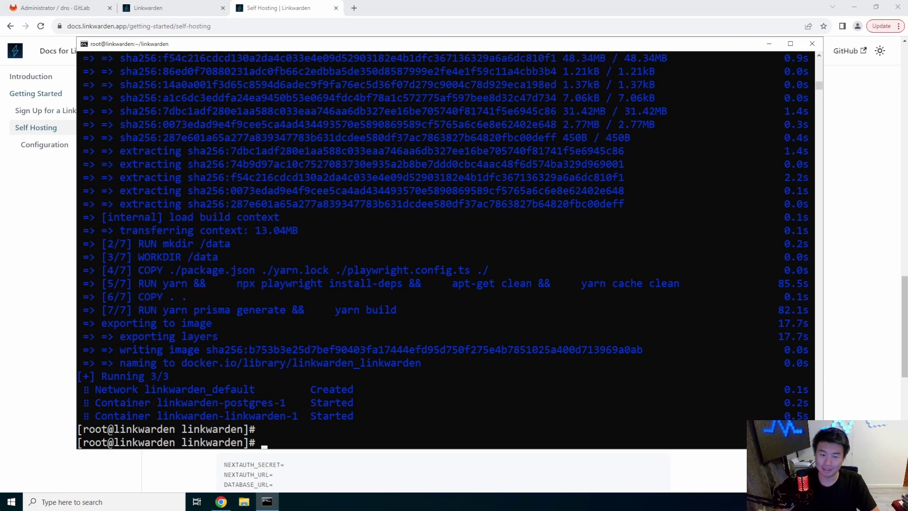
{"action": "type", "text": "docker ps -a"}
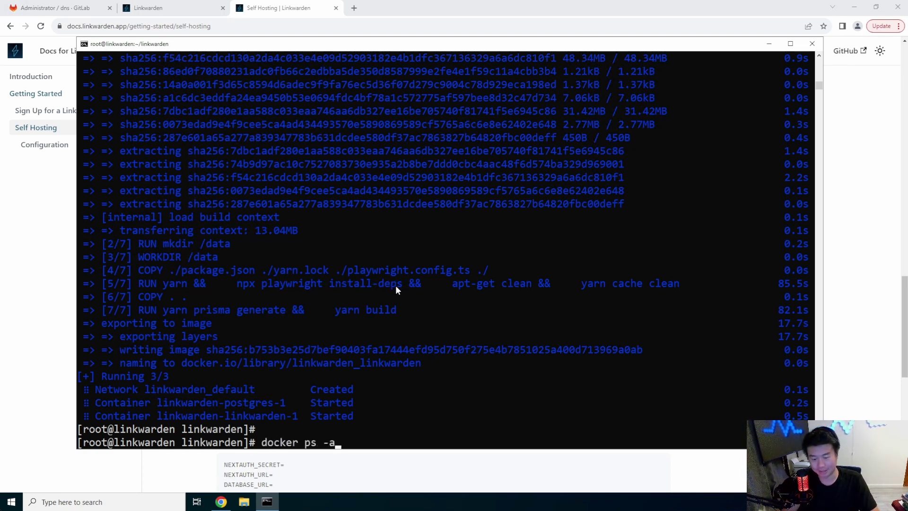
{"action": "key", "text": "Return"}
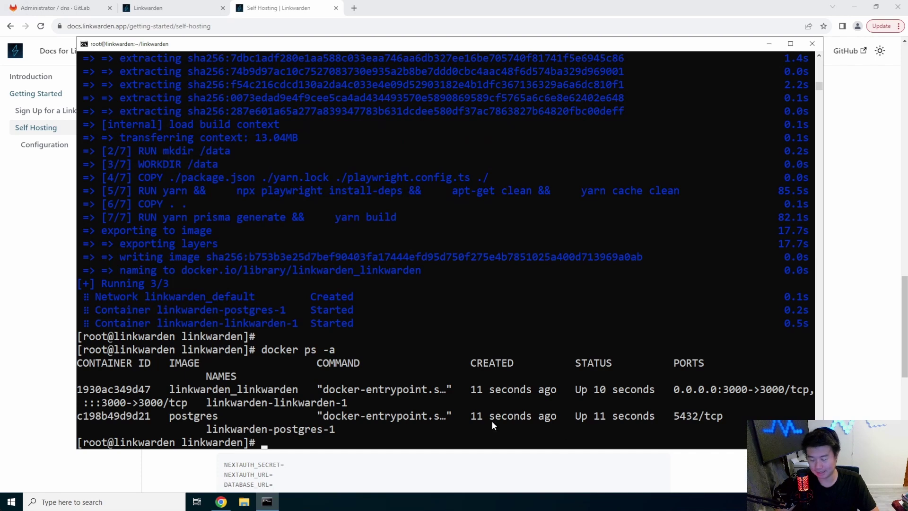
{"action": "left_click", "coordinate": [829, 160]}
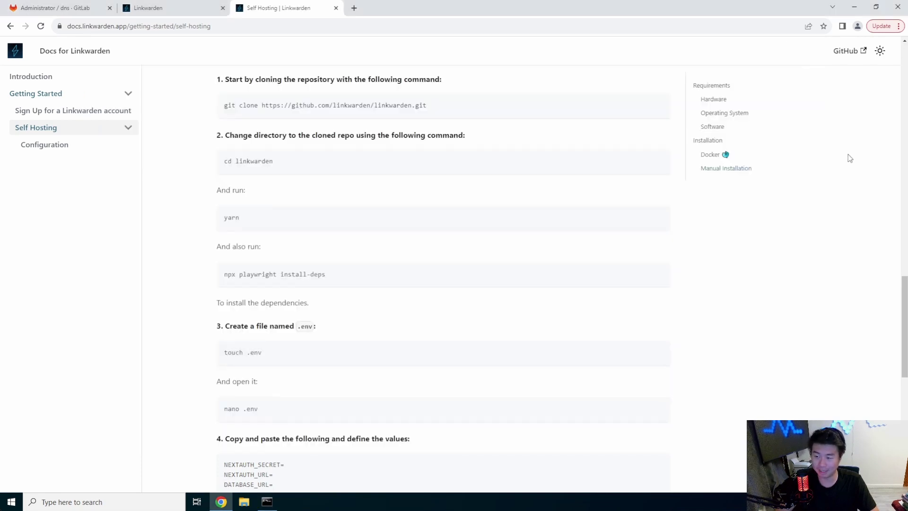
{"action": "key", "text": "ctrl+t"}
{"action": "type", "text": "http"}
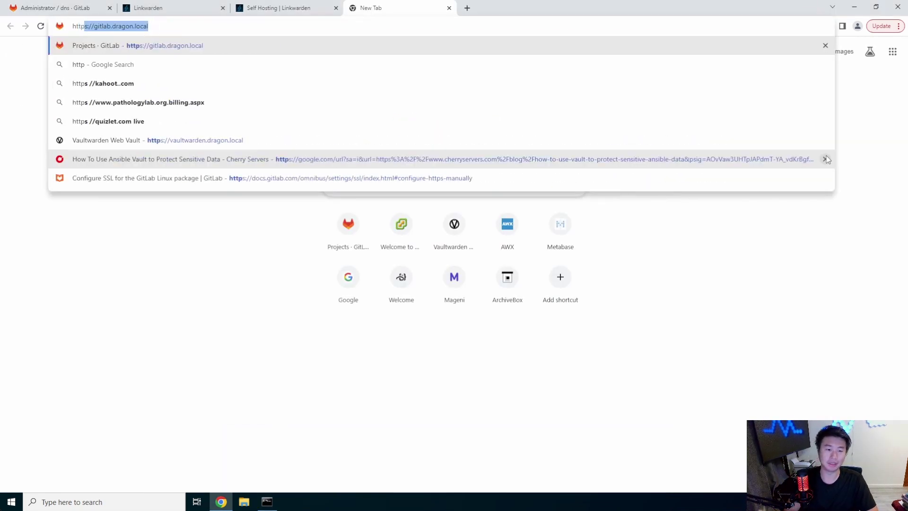
{"action": "type", "text": "://link"}
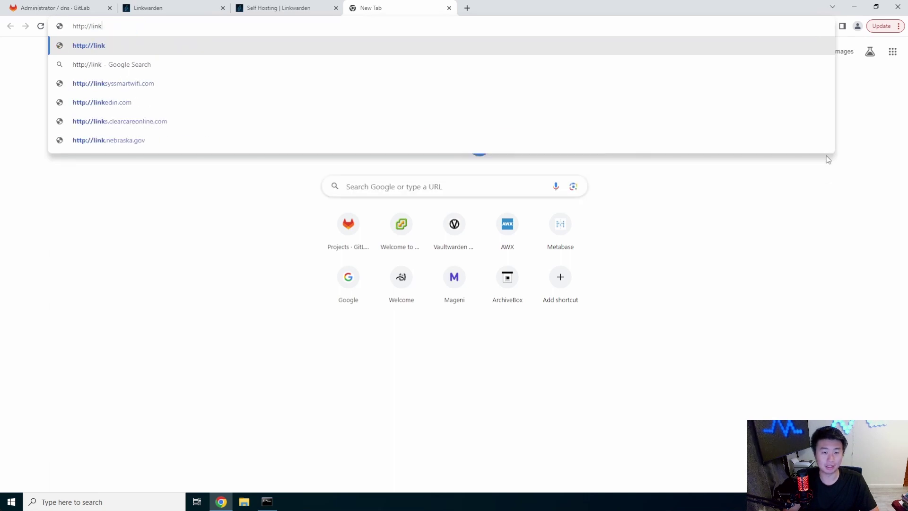
{"action": "type", "text": "warden.dragon.l"}
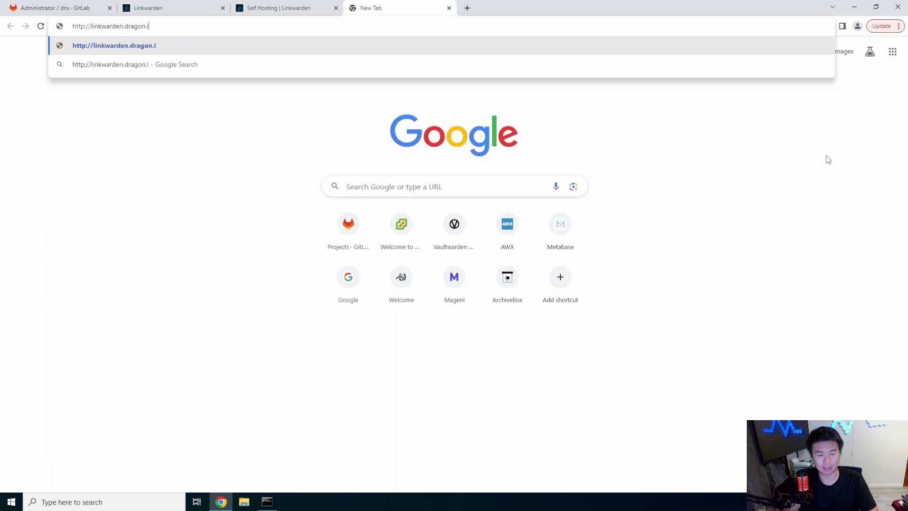
{"action": "type", "text": "ocal:3000"}
{"action": "key", "text": "Return"}
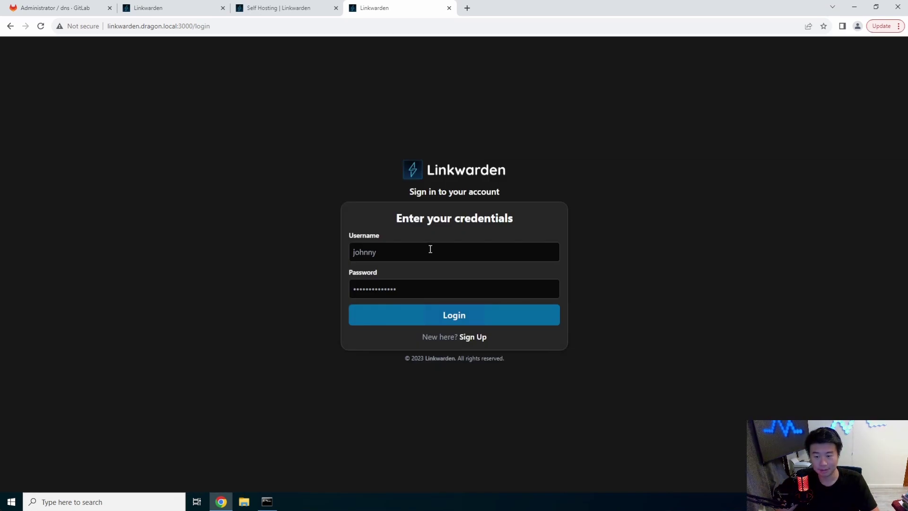
Register a Linkwarden account with display name Dragon and username dragon, declining Chrome's password saving.
{"action": "left_click", "coordinate": [431, 252]}
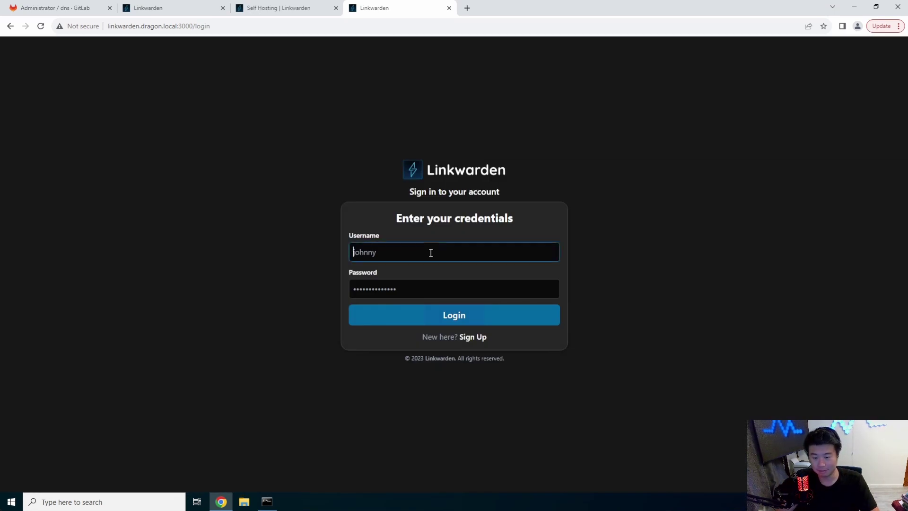
{"action": "left_click", "coordinate": [469, 338]}
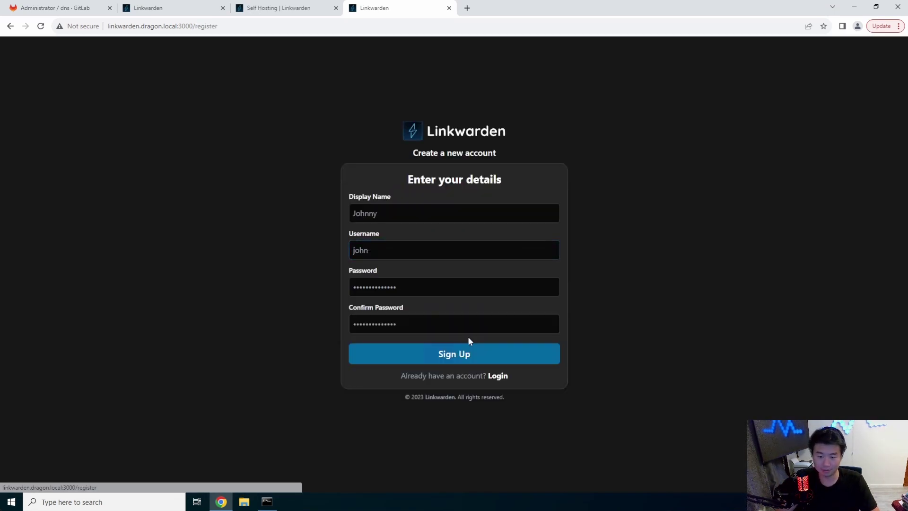
{"action": "left_click", "coordinate": [422, 207]}
{"action": "type", "text": "Dragon"}
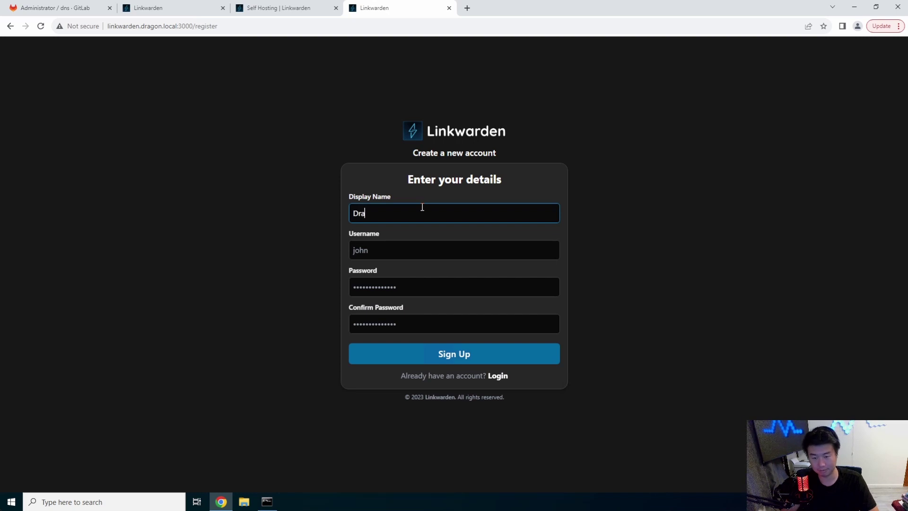
{"action": "key", "text": "Tab"}
{"action": "type", "text": "dragon"}
{"action": "key", "text": "Tab"}
{"action": "type", "text": "•••••••••••"}
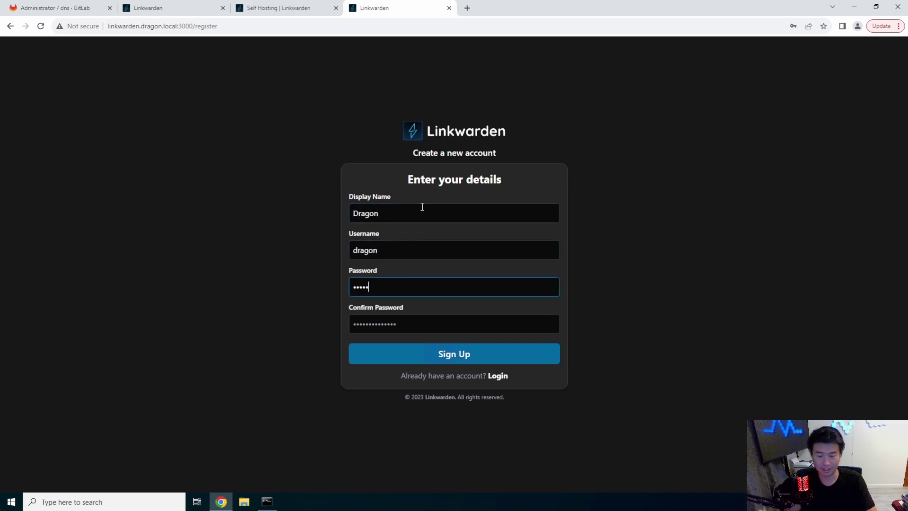
{"action": "key", "text": "Tab"}
{"action": "type", "text": "••••"}
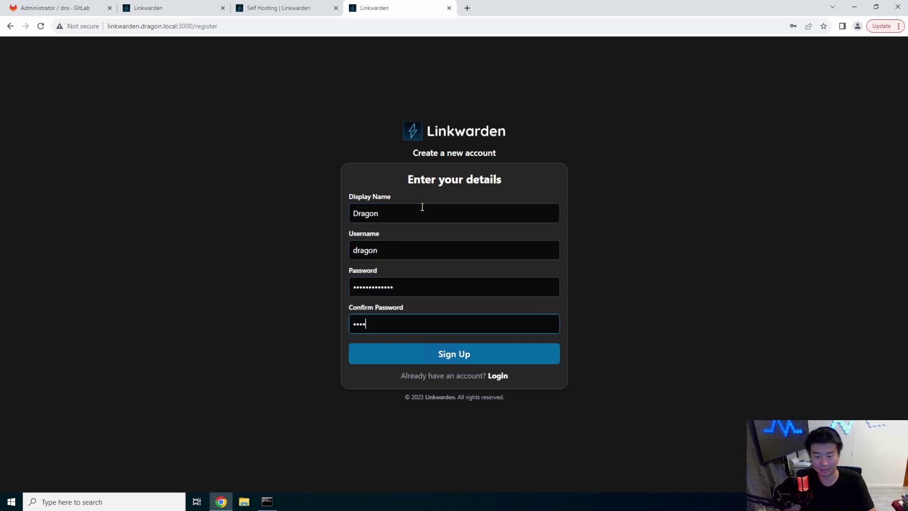
{"action": "left_click", "coordinate": [454, 354]}
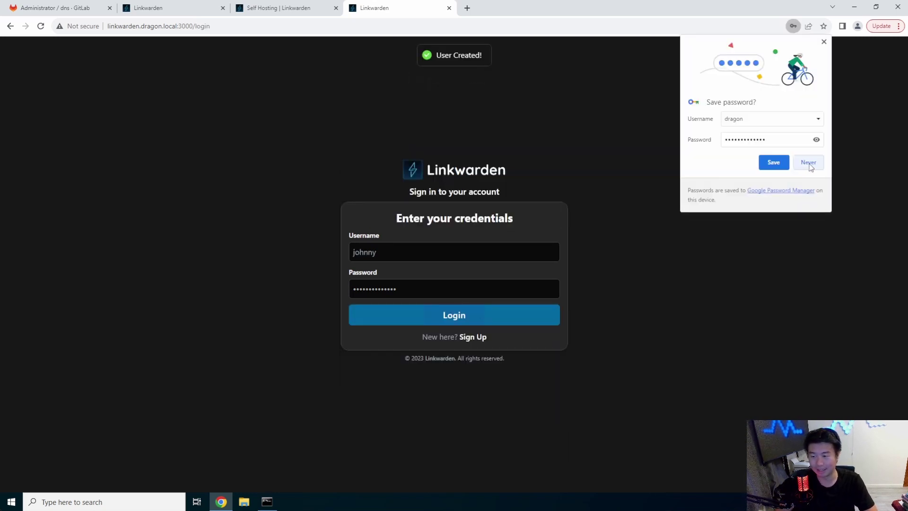
{"action": "left_click", "coordinate": [809, 163]}
Log in as dragon with the account password, declining to save it in Chrome.
{"action": "double_click", "coordinate": [496, 243]}
{"action": "type", "text": "dragon"}
{"action": "key", "text": "Tab"}
{"action": "type", "text": "••"}
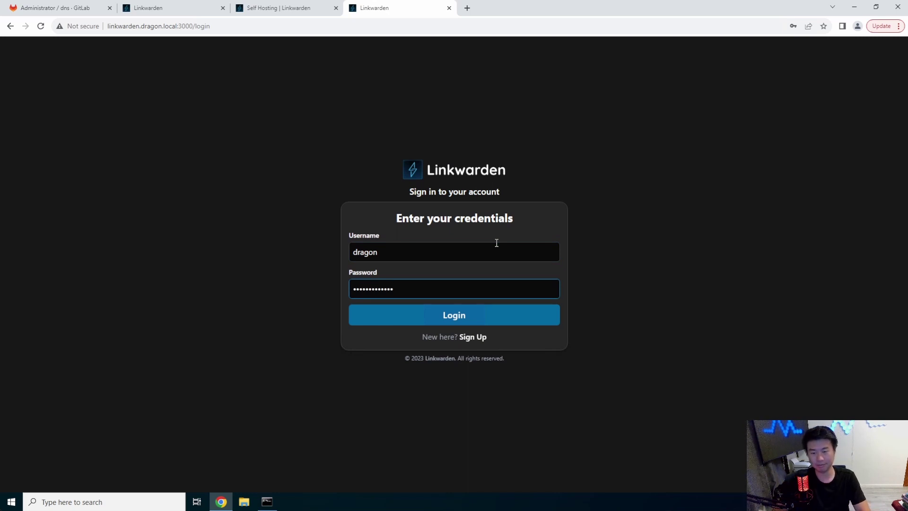
{"action": "left_click", "coordinate": [497, 318]}
{"action": "left_click", "coordinate": [809, 164]}
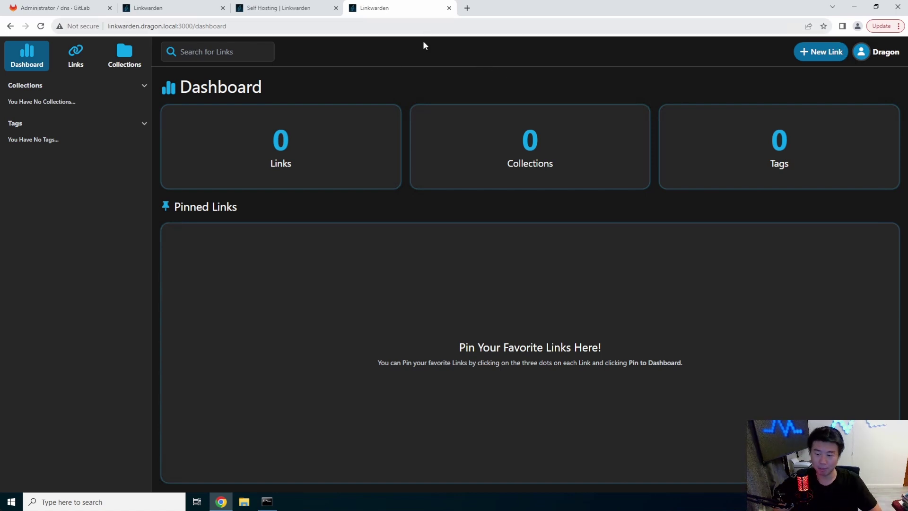
{"action": "left_click", "coordinate": [124, 69]}
Create a new collection named Collection.
{"action": "left_click", "coordinate": [360, 156]}
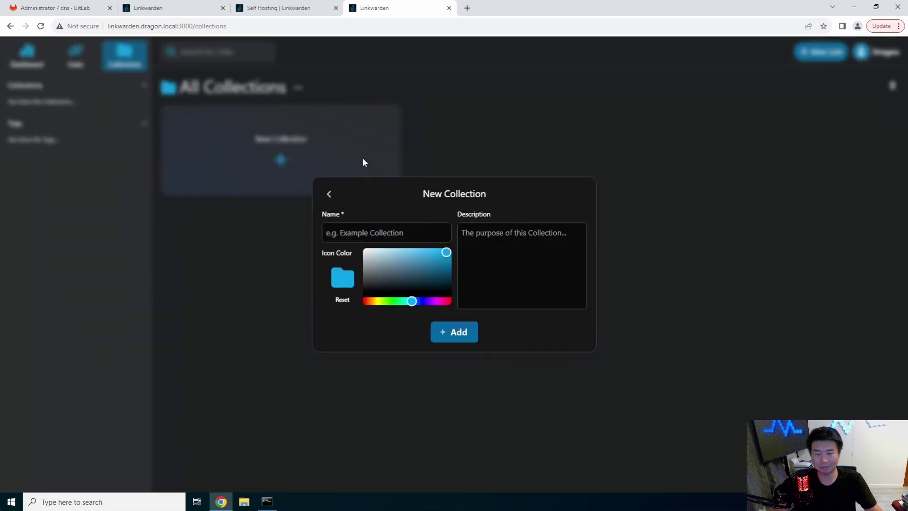
{"action": "left_click", "coordinate": [392, 230]}
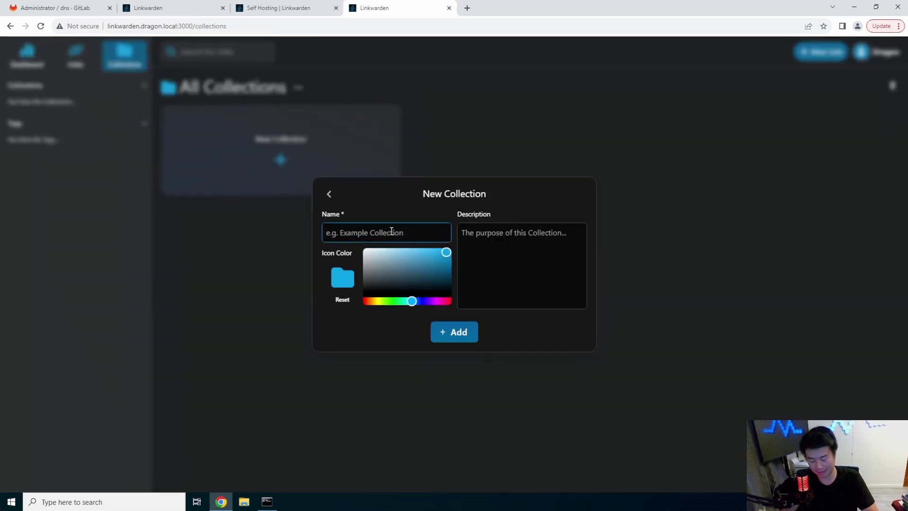
{"action": "type", "text": "Collection"}
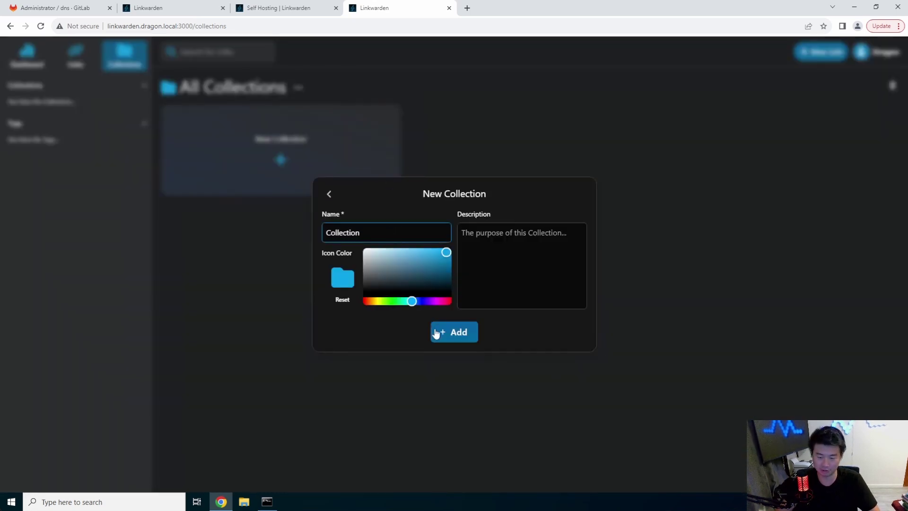
{"action": "left_click", "coordinate": [436, 333]}
Add a link to the copied linkwarden.app address, filed under Collection.
{"action": "left_click", "coordinate": [316, 151]}
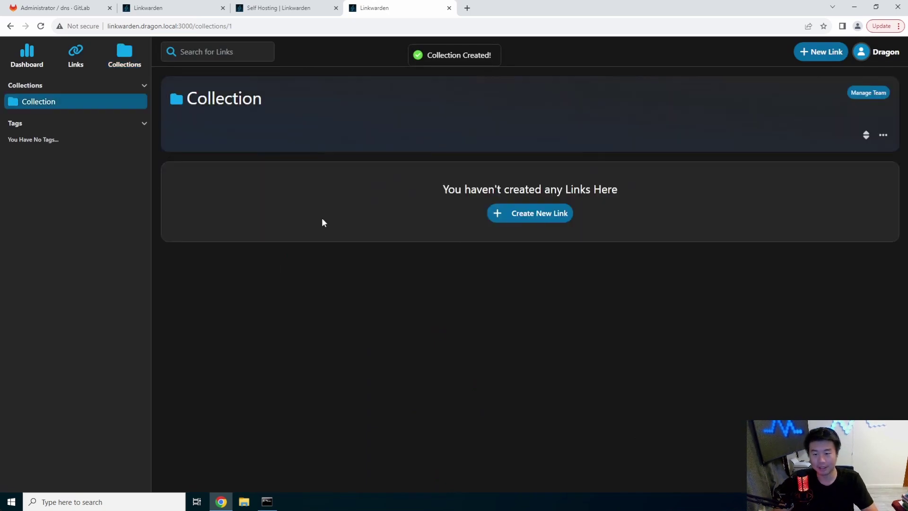
{"action": "left_click", "coordinate": [536, 223]}
{"action": "left_click", "coordinate": [422, 268]}
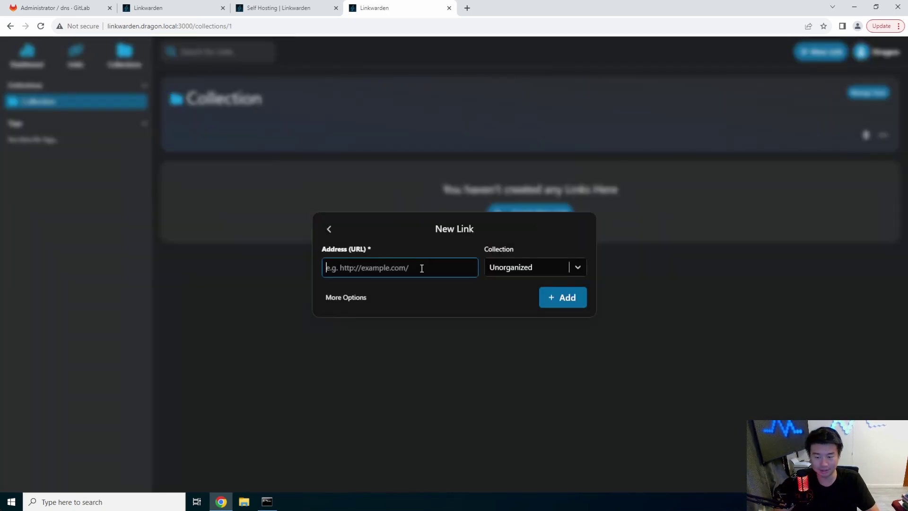
{"action": "left_click", "coordinate": [279, 8]}
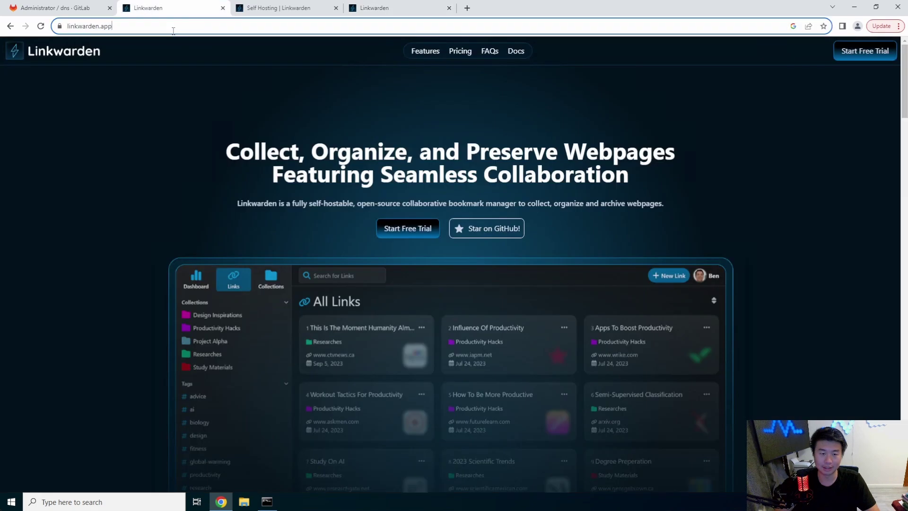
{"action": "left_click", "coordinate": [85, 26]}
{"action": "key", "text": "ctrl+c"}
{"action": "left_click", "coordinate": [373, 8]}
{"action": "key", "text": "ctrl+v"}
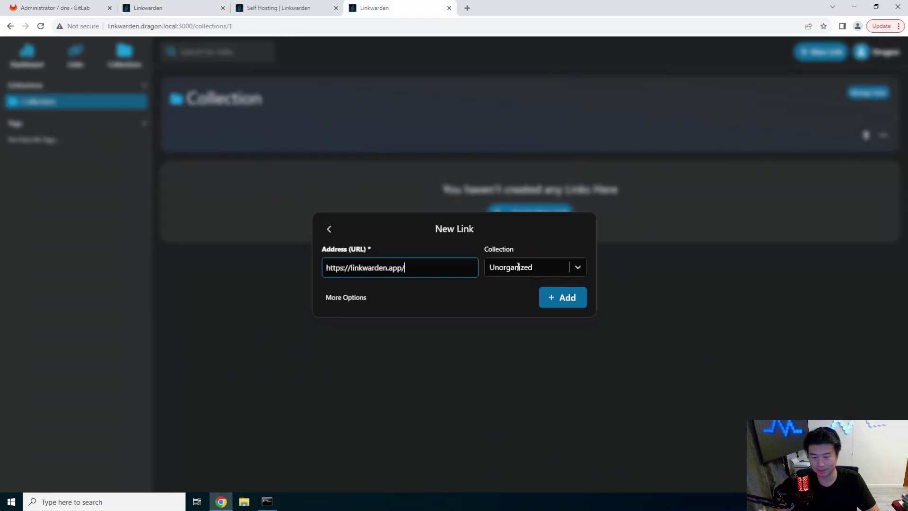
{"action": "left_click", "coordinate": [563, 269]}
{"action": "left_click", "coordinate": [531, 292]}
{"action": "left_click", "coordinate": [565, 303]}
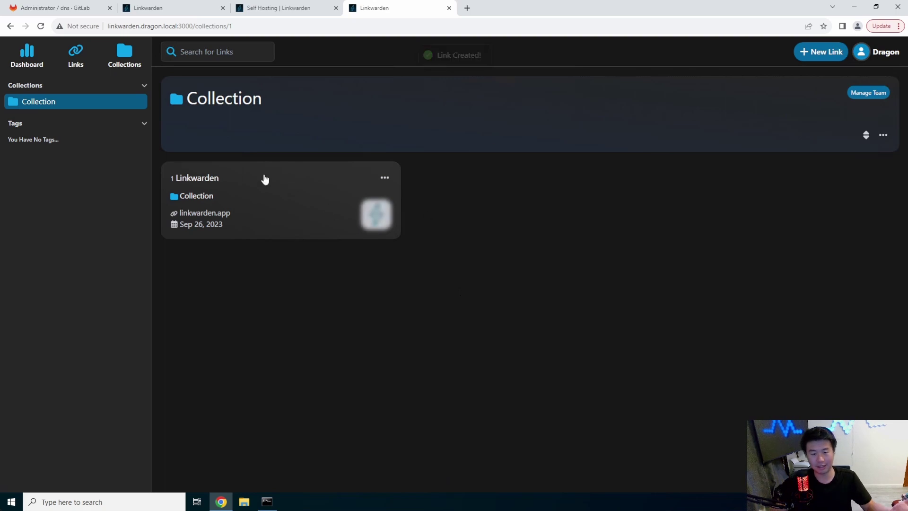
{"action": "left_click", "coordinate": [41, 61]}
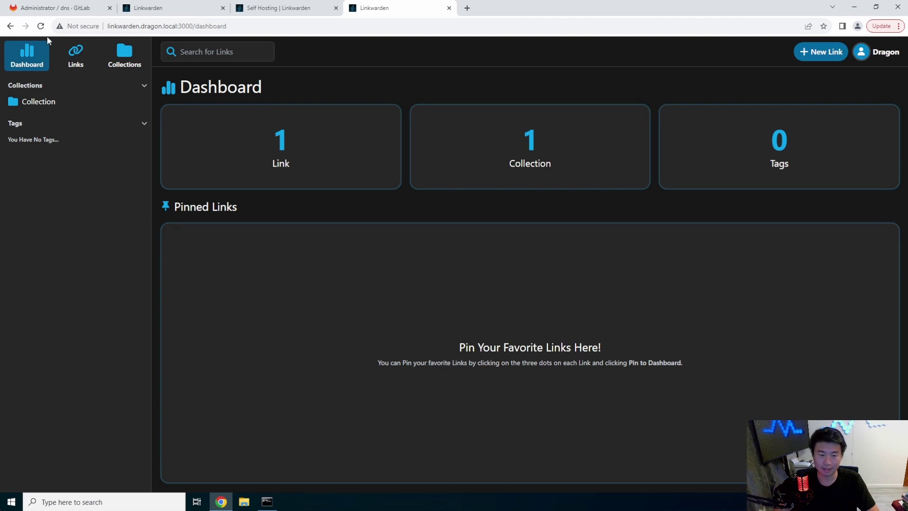
Open the linkwarden.app link's details and look through its Screenshot archive, then close that tab.
{"action": "left_click", "coordinate": [74, 57]}
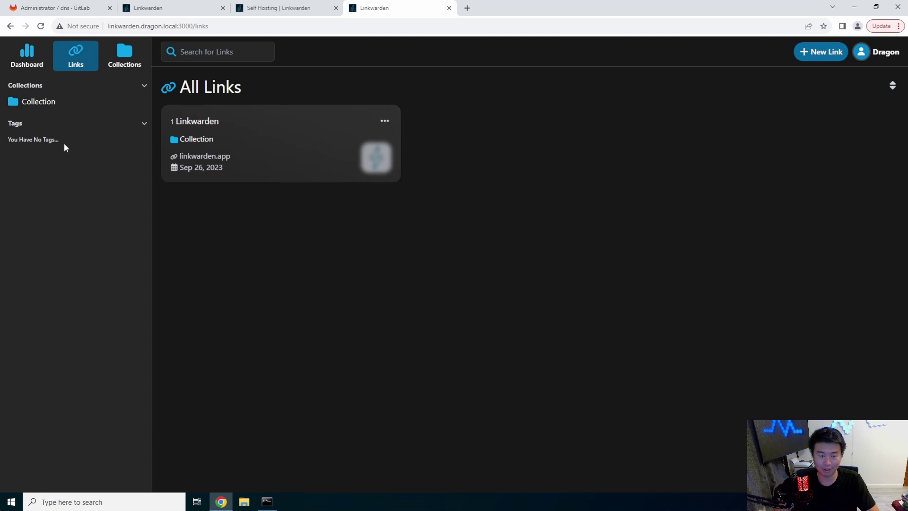
{"action": "left_click", "coordinate": [277, 147]}
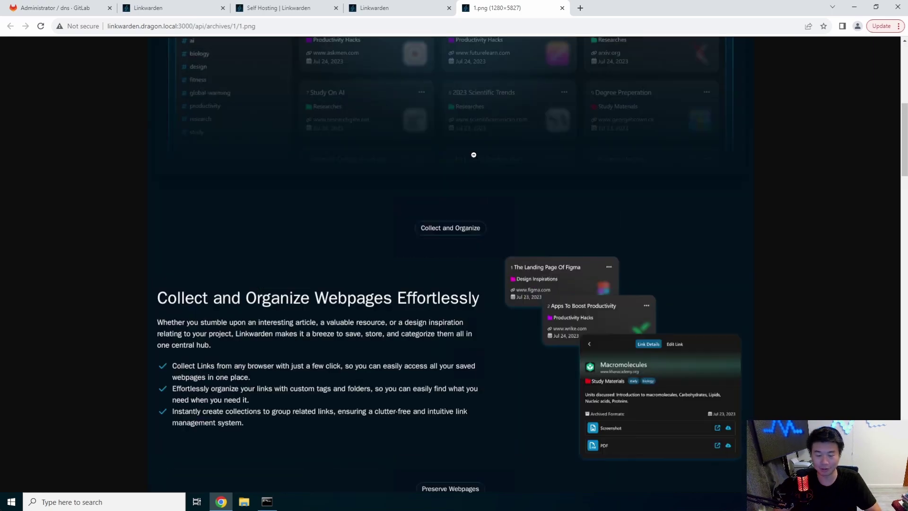
{"action": "scroll", "coordinate": [519, 163], "scroll_direction": "down", "scroll_amount": 6}
{"action": "scroll", "coordinate": [519, 163], "scroll_direction": "down", "scroll_amount": 20}
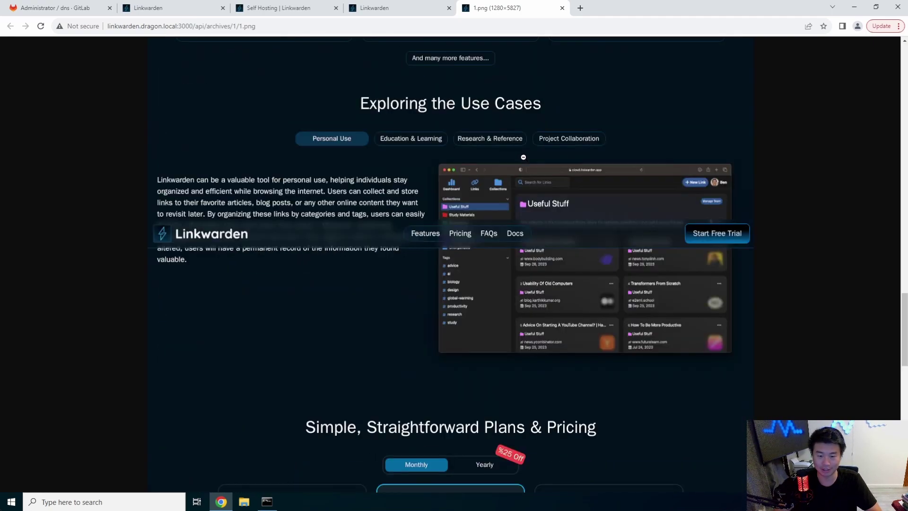
{"action": "scroll", "coordinate": [526, 156], "scroll_direction": "up", "scroll_amount": 20}
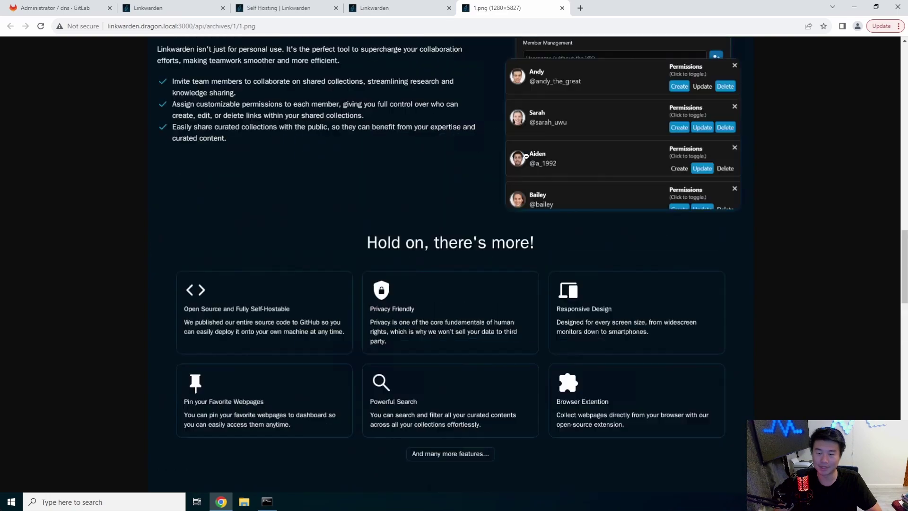
{"action": "scroll", "coordinate": [515, 148], "scroll_direction": "up", "scroll_amount": 5}
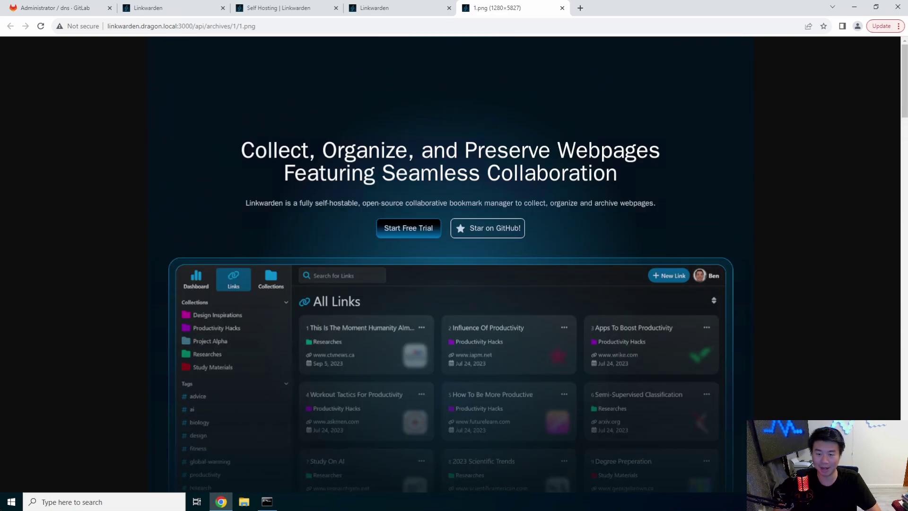
{"action": "left_click", "coordinate": [562, 8]}
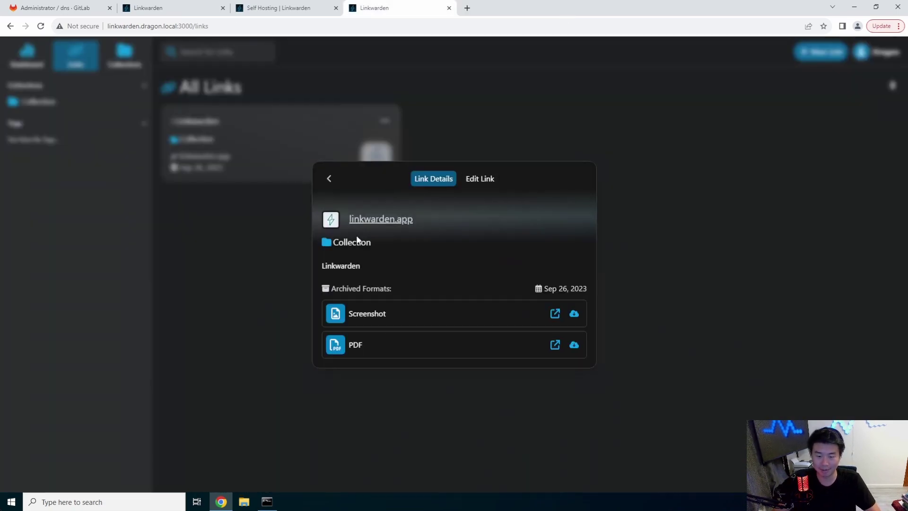
Open the live linkwarden.app site, then scroll through the four-page archived PDF 1.pdf.
{"action": "left_click", "coordinate": [399, 219]}
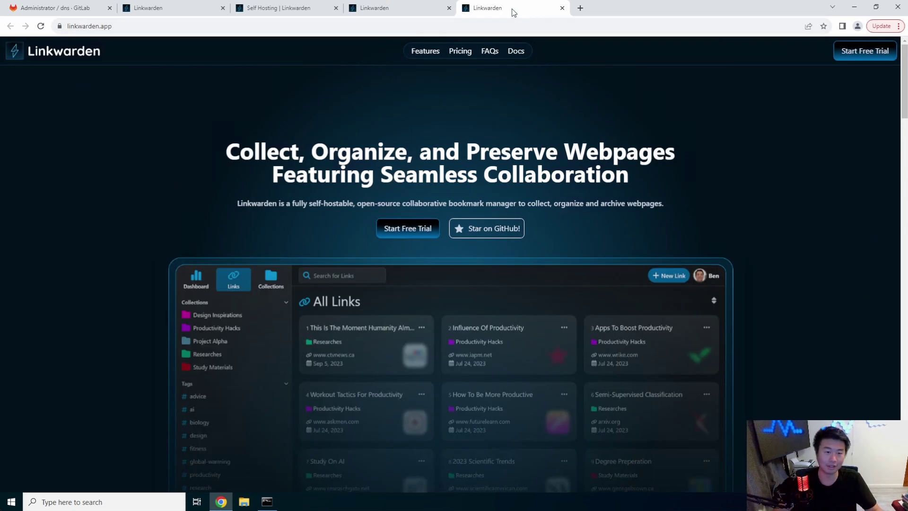
{"action": "left_click", "coordinate": [388, 8]}
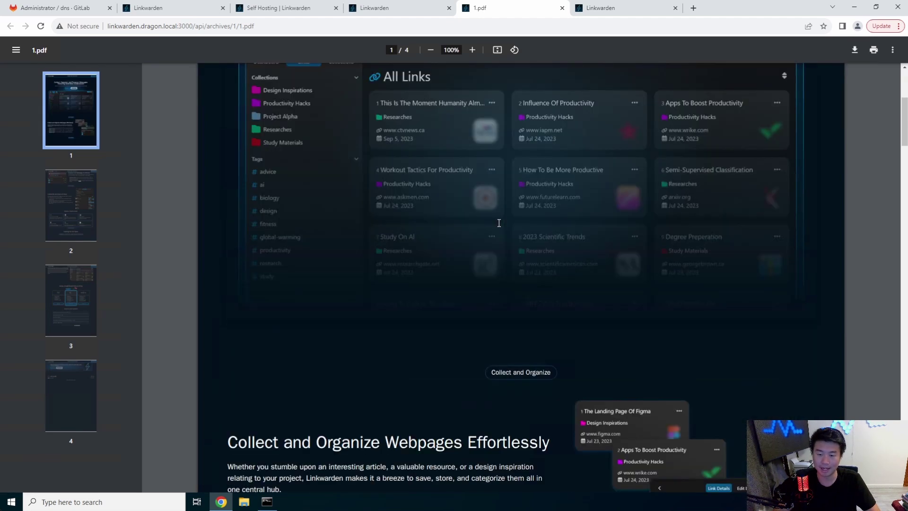
{"action": "scroll", "coordinate": [499, 223], "scroll_direction": "down", "scroll_amount": 4}
{"action": "scroll", "coordinate": [513, 223], "scroll_direction": "up", "scroll_amount": 9}
{"action": "scroll", "coordinate": [513, 222], "scroll_direction": "down", "scroll_amount": 20}
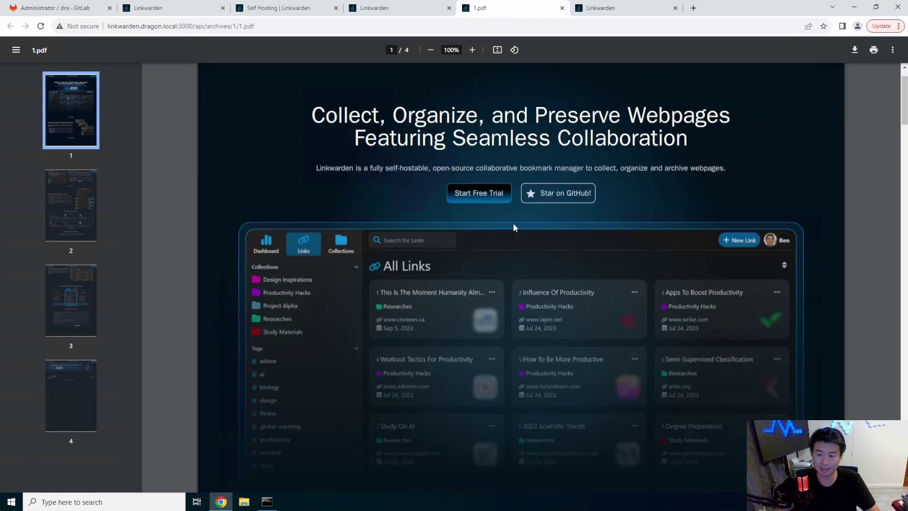
{"action": "scroll", "coordinate": [513, 230], "scroll_direction": "down", "scroll_amount": 15}
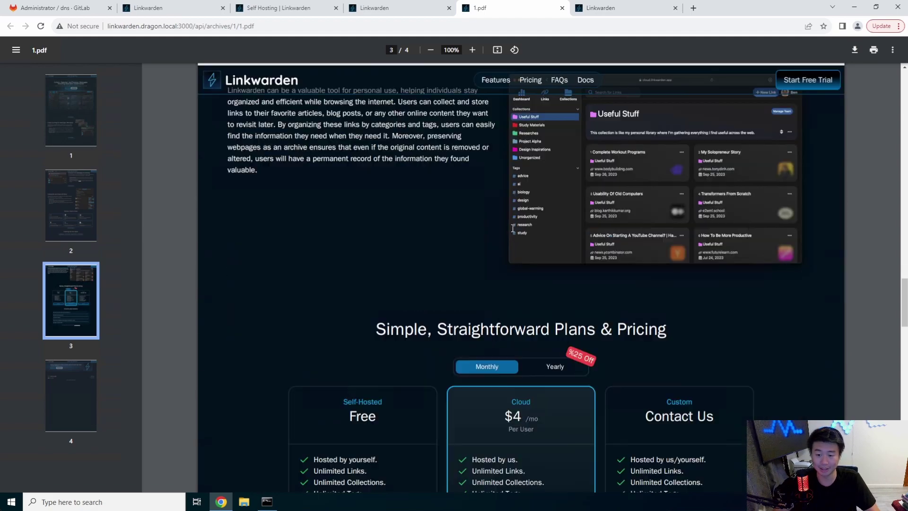
{"action": "scroll", "coordinate": [510, 232], "scroll_direction": "down", "scroll_amount": 13}
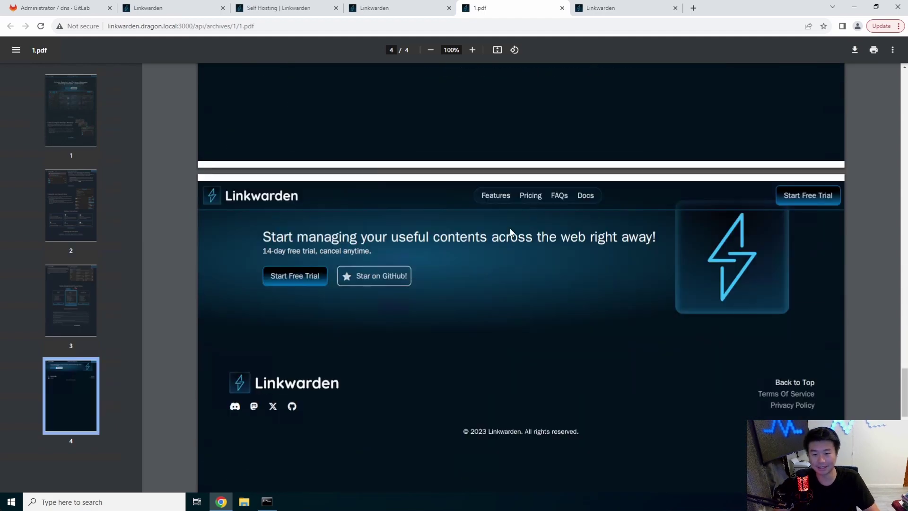
{"action": "scroll", "coordinate": [515, 233], "scroll_direction": "up", "scroll_amount": 12}
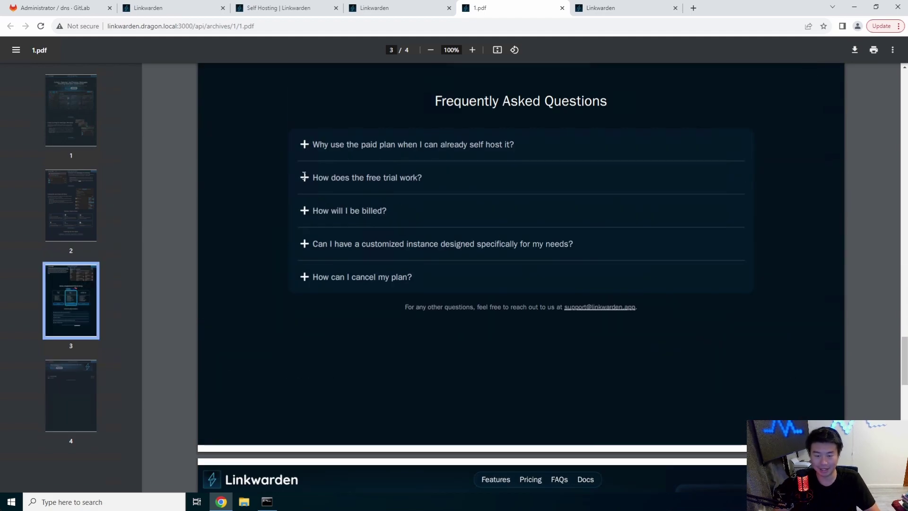
{"action": "scroll", "coordinate": [581, 230], "scroll_direction": "down", "scroll_amount": 5}
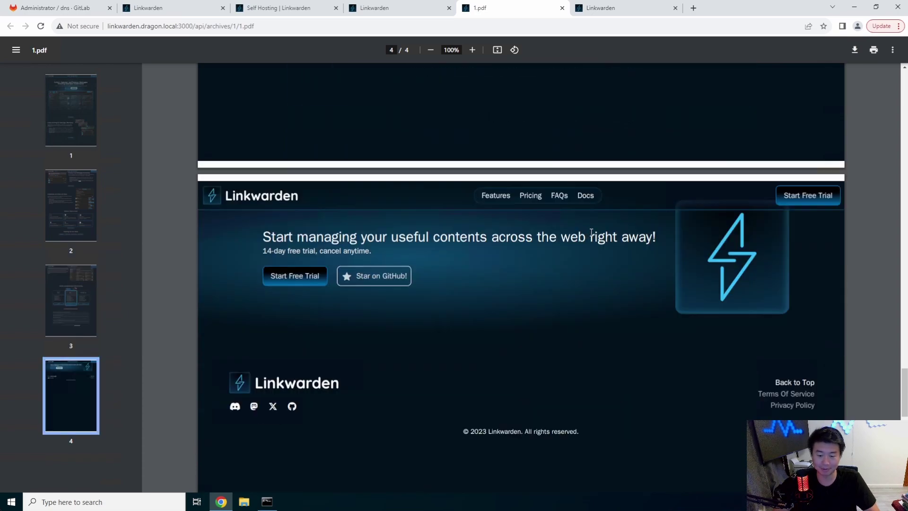
{"action": "scroll", "coordinate": [593, 232], "scroll_direction": "up", "scroll_amount": 20}
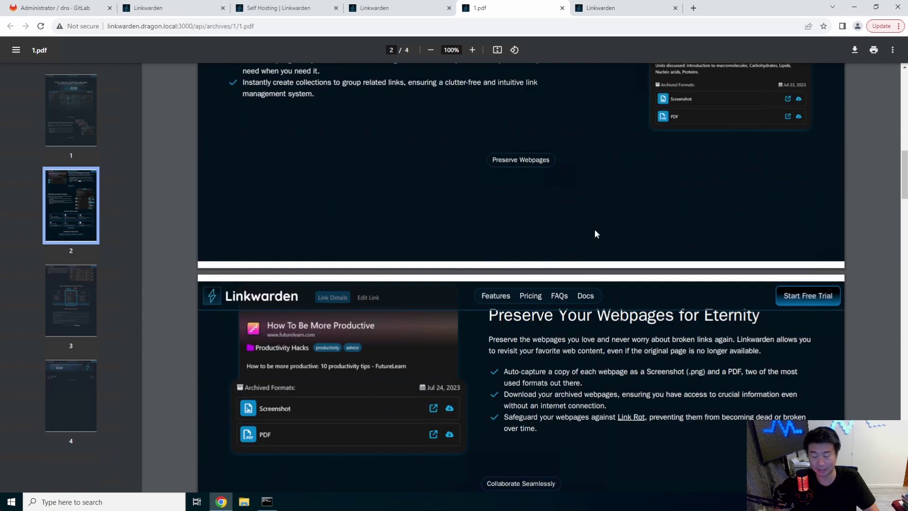
{"action": "scroll", "coordinate": [594, 227], "scroll_direction": "up", "scroll_amount": 10}
Switch to the newest tab to compare the live linkwarden.app homepage with its archive.
{"action": "left_click", "coordinate": [161, 9]}
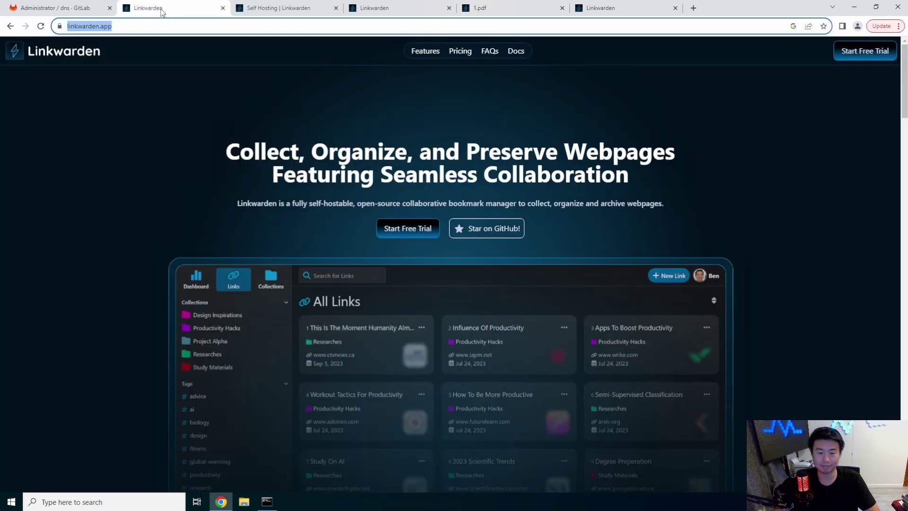
{"action": "left_click", "coordinate": [619, 14]}
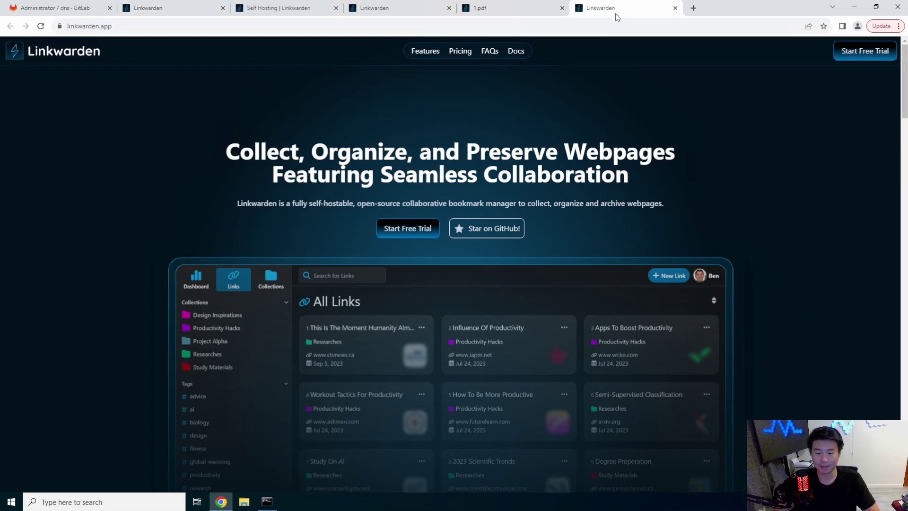